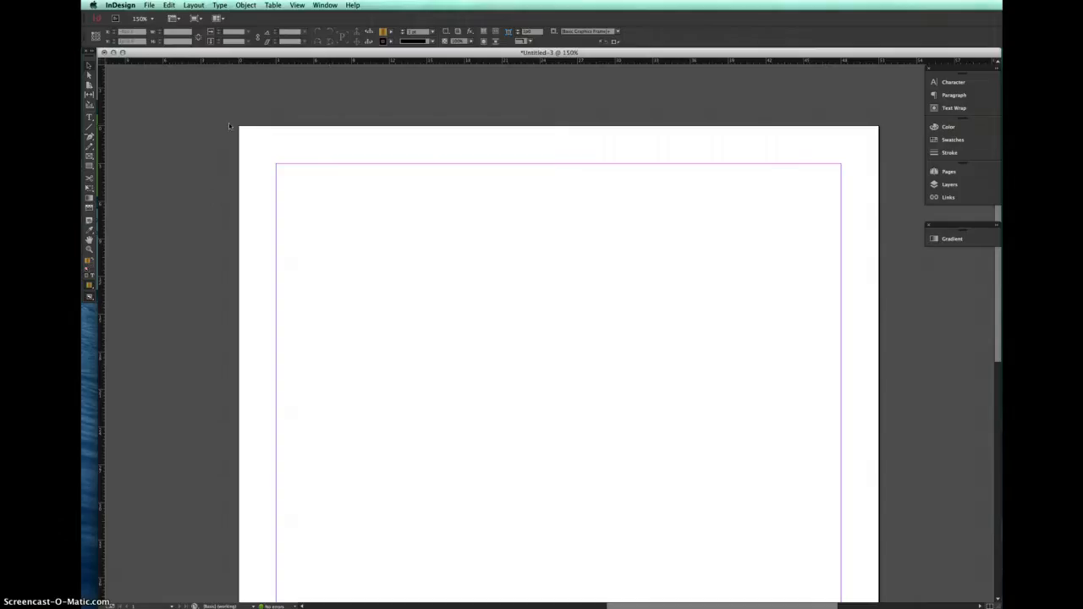
{"action": "left_click_drag", "start_coordinate": [240, 128], "coordinate": [877, 508]}
{"action": "left_click_drag", "start_coordinate": [239, 127], "coordinate": [876, 499]}
{"action": "left_click", "coordinate": [248, 287]}
Create a new blank portrait document.
{"action": "key", "text": "super+n"}
{"action": "left_click", "coordinate": [731, 427]}
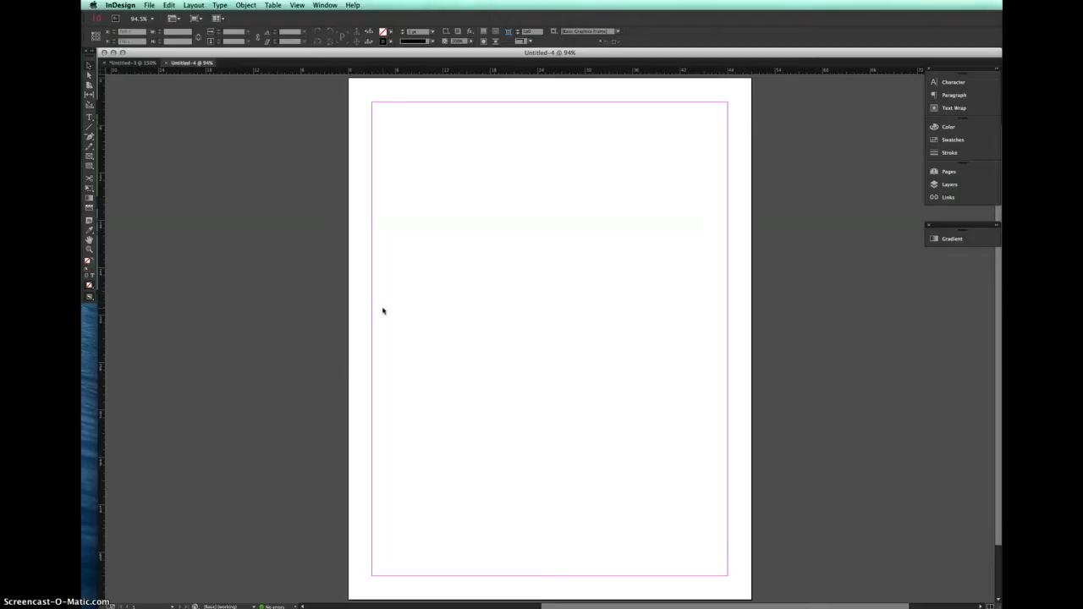
Draw an unfilled square about 11 picas wide against the page's left margin, slightly above mid-height.
{"action": "key", "text": "m"}
{"action": "key", "text": "v"}
{"action": "key", "text": "m"}
{"action": "left_click_drag", "start_coordinate": [373, 265], "coordinate": [486, 353]}
{"action": "key", "text": "v"}
{"action": "left_click", "coordinate": [553, 412]}
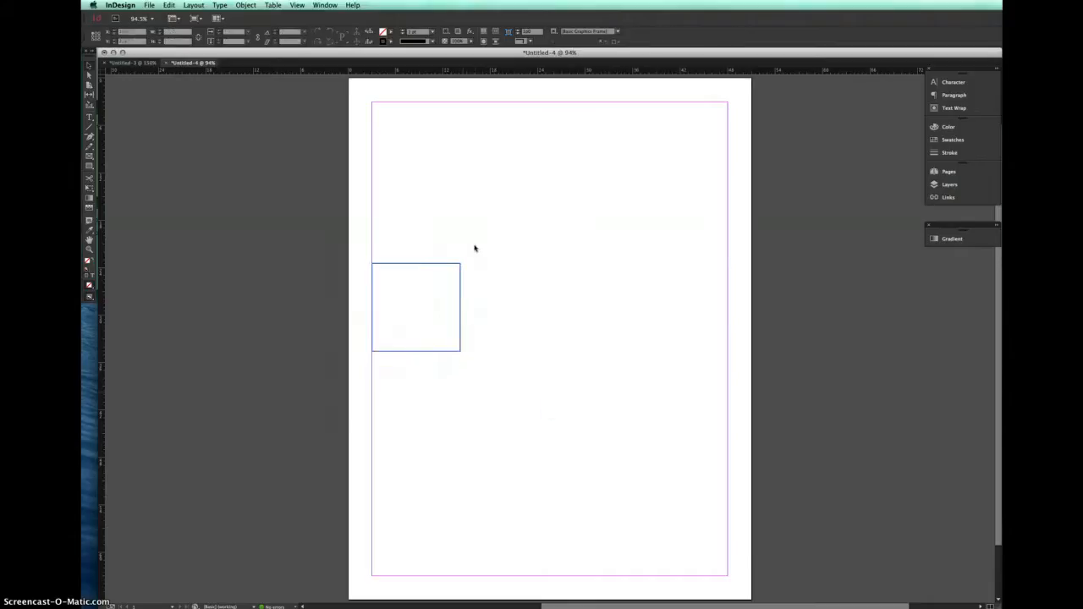
{"action": "left_click_drag", "start_coordinate": [476, 244], "coordinate": [406, 343]}
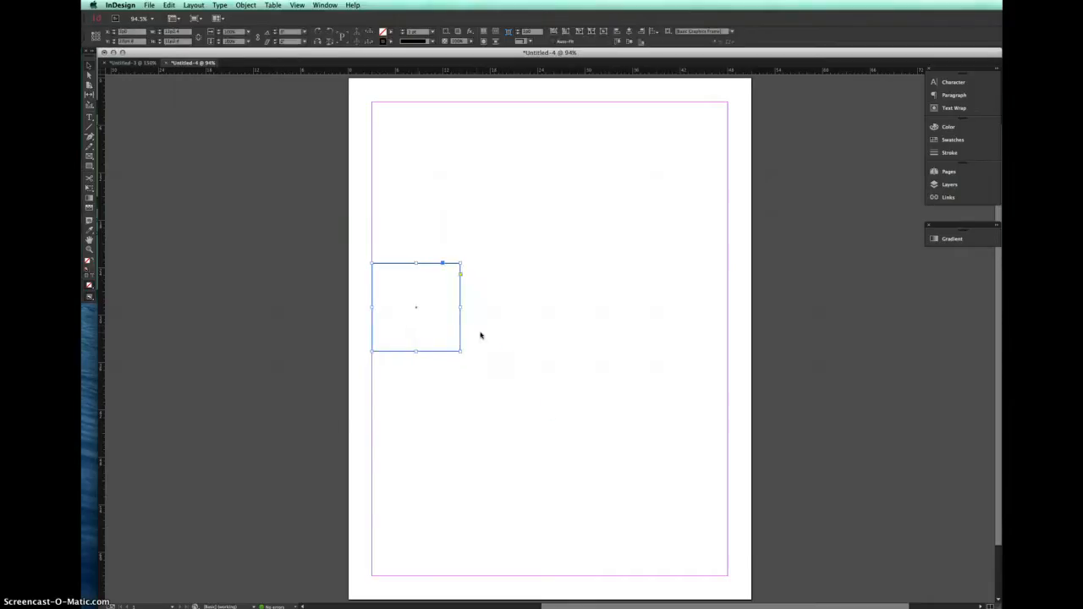
{"action": "key", "text": "super+v"}
{"action": "left_click_drag", "start_coordinate": [544, 297], "coordinate": [532, 268]}
{"action": "key", "text": "Delete"}
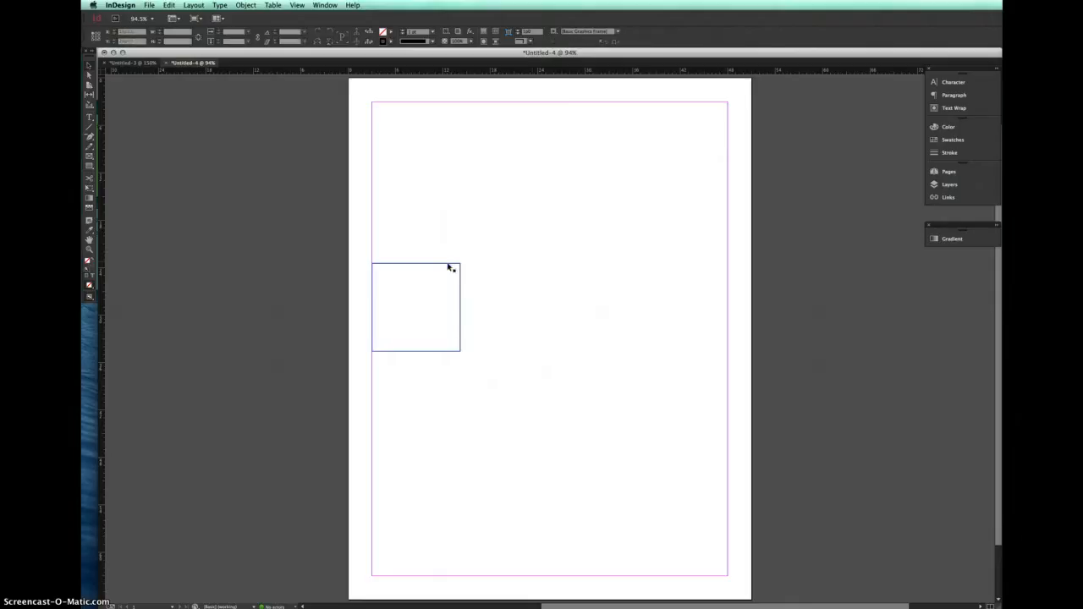
Duplicate the square twice in the same row, with one copy at the right margin and one centred between them.
{"action": "left_click_drag", "start_coordinate": [448, 267], "coordinate": [701, 266]}
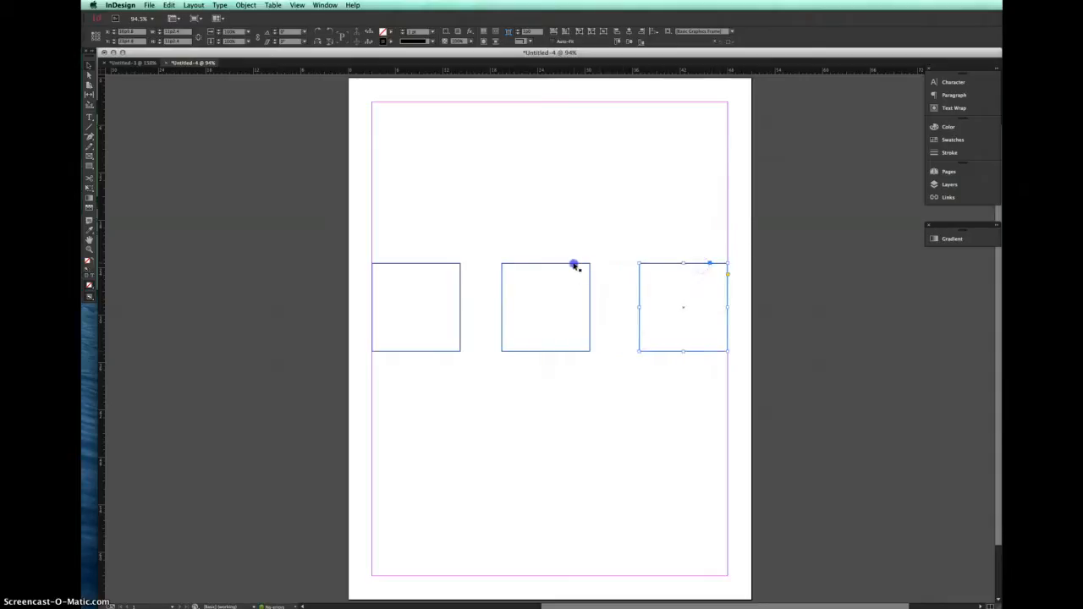
{"action": "left_click_drag", "start_coordinate": [575, 265], "coordinate": [582, 266]}
{"action": "left_click", "coordinate": [573, 229]}
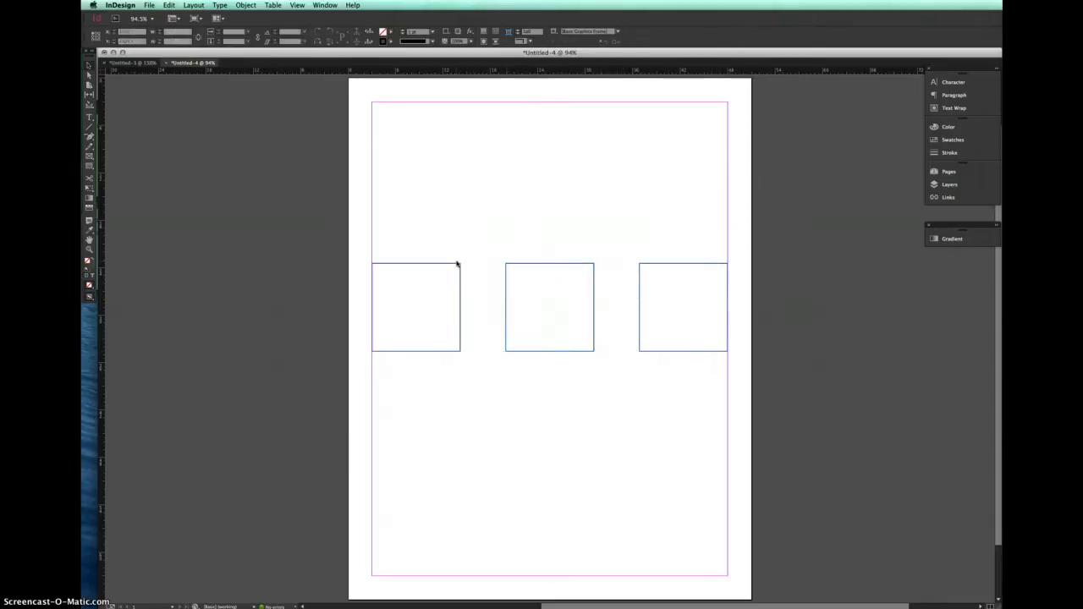
Fill the left square with the cyan C=100 M=0 Y=0 K=0 swatch and set its stroke to None.
{"action": "left_click", "coordinate": [458, 264]}
{"action": "left_click", "coordinate": [952, 140]}
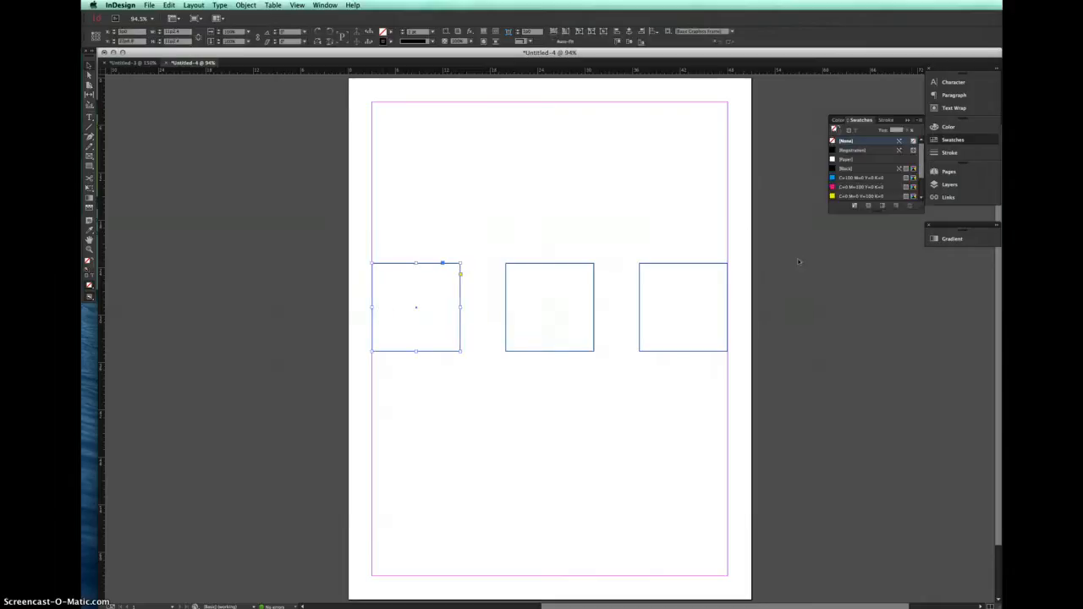
{"action": "left_click", "coordinate": [851, 178]}
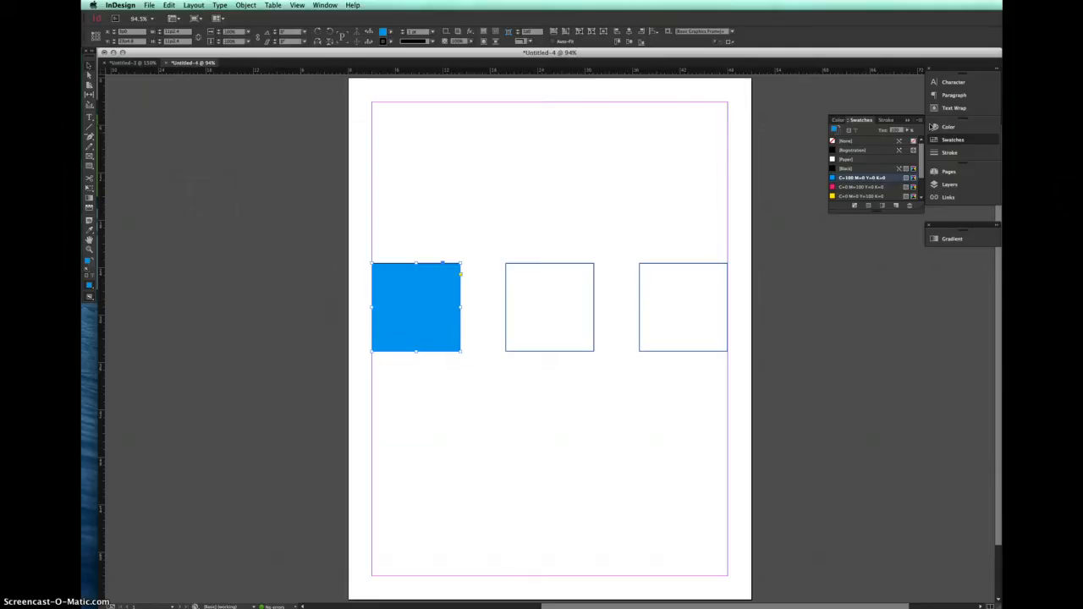
{"action": "key", "text": "x"}
Fill the middle square with the magenta C=0 M=100 Y=0 K=0 swatch.
{"action": "left_click_drag", "start_coordinate": [558, 232], "coordinate": [728, 392]}
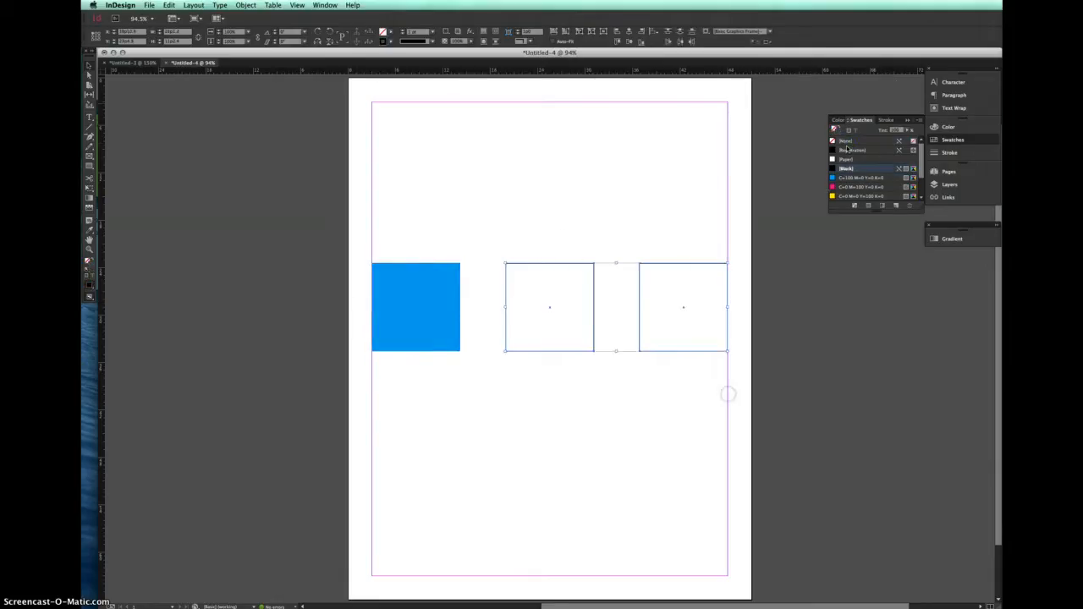
{"action": "left_click", "coordinate": [648, 204]}
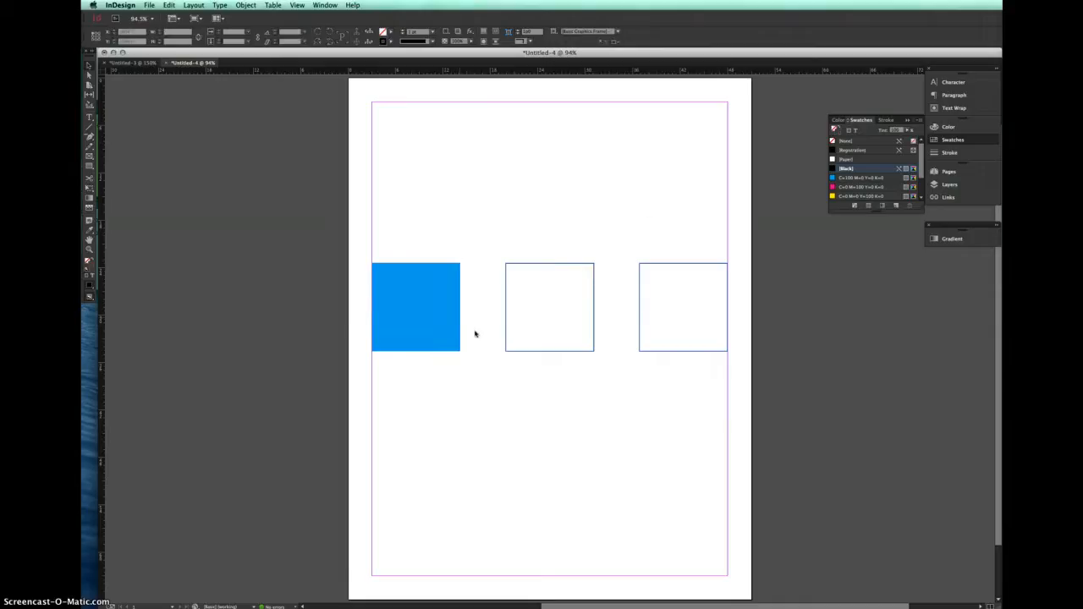
{"action": "left_click", "coordinate": [505, 299]}
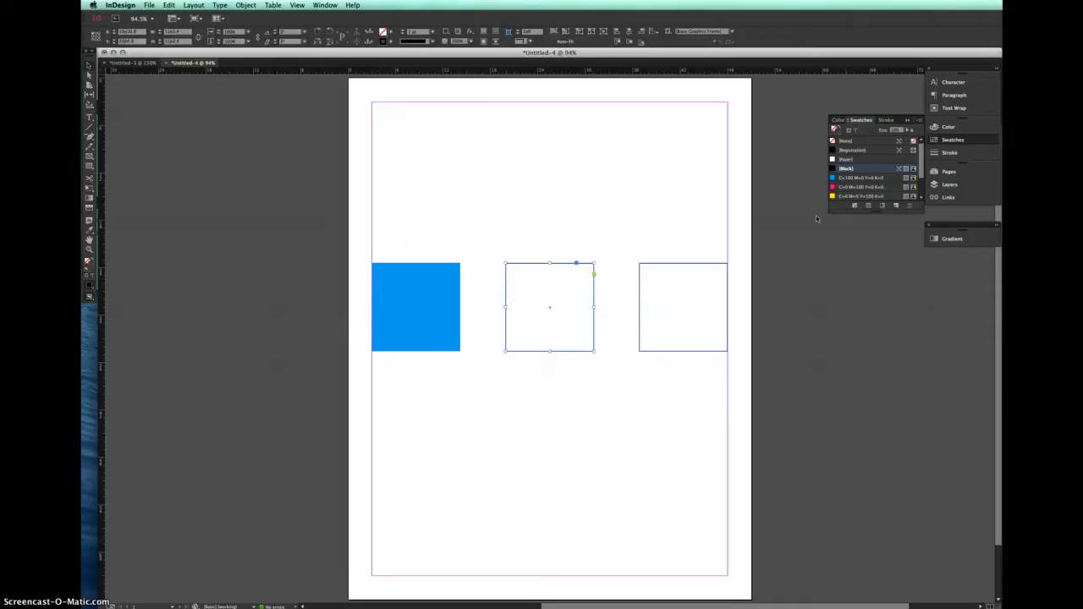
{"action": "left_click", "coordinate": [846, 187]}
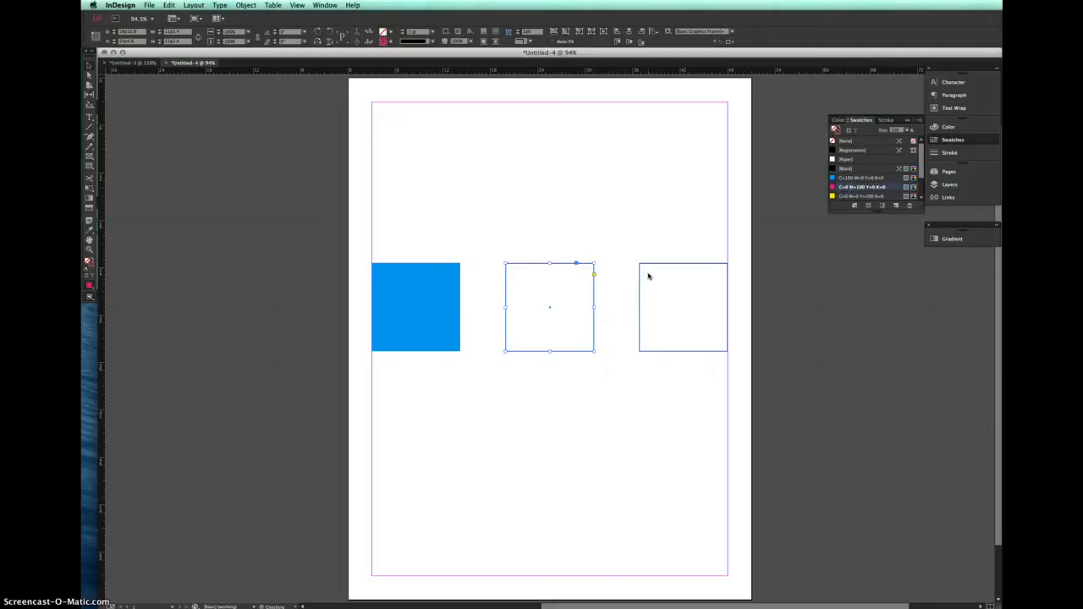
{"action": "key", "text": "x"}
{"action": "left_click", "coordinate": [860, 187]}
Fill the right square with the yellow C=0 M=0 Y=100 K=0 swatch.
{"action": "left_click", "coordinate": [703, 264]}
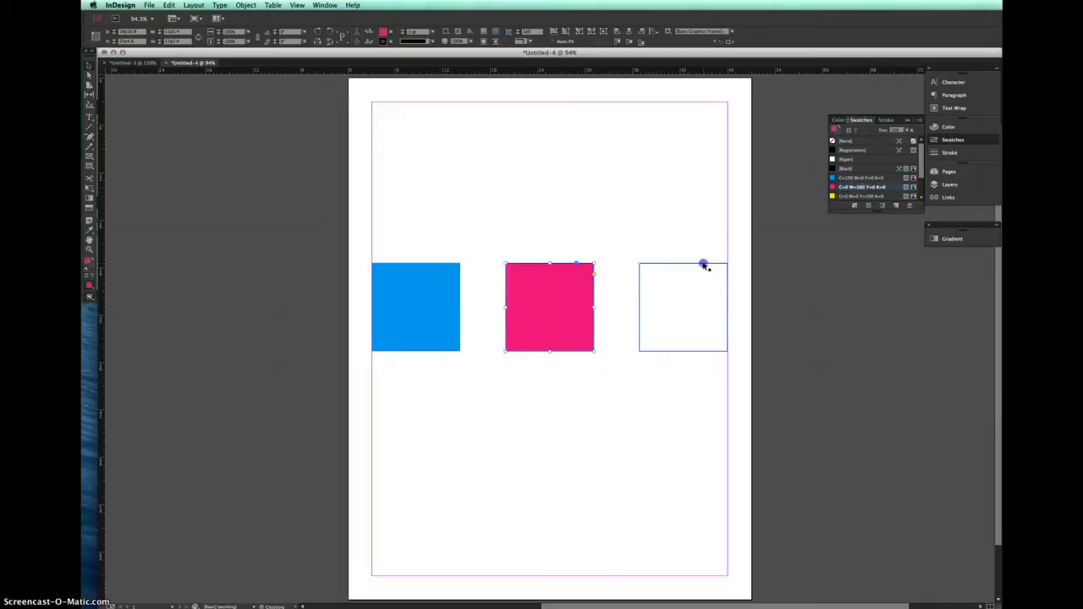
{"action": "left_click", "coordinate": [858, 197]}
{"action": "left_click", "coordinate": [622, 238]}
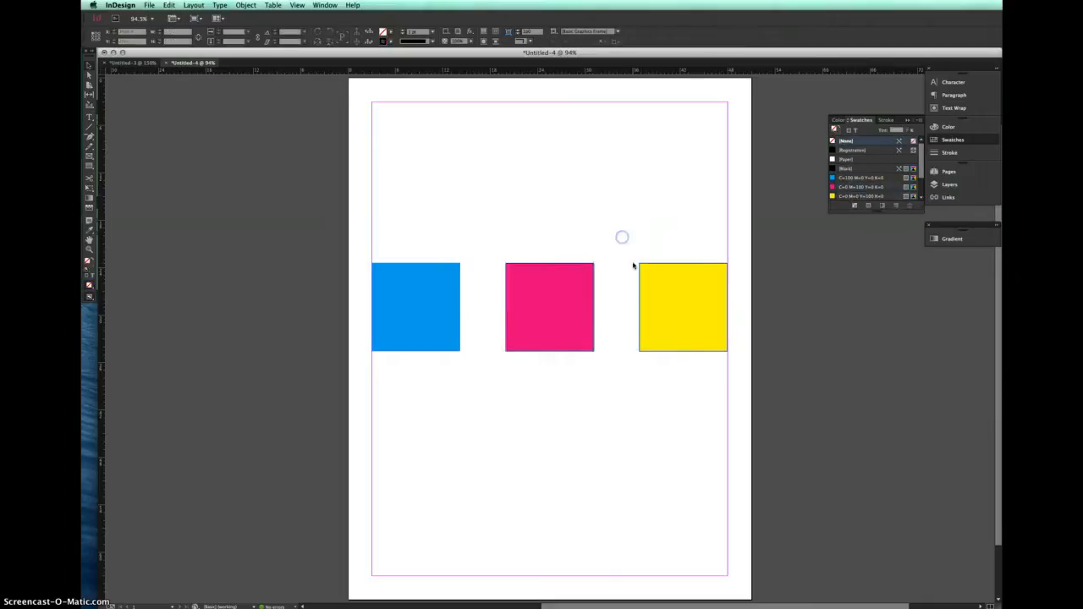
Set the stroke of the magenta and yellow squares to None.
{"action": "left_click", "coordinate": [553, 308]}
{"action": "left_click", "coordinate": [652, 311], "text": "shift"}
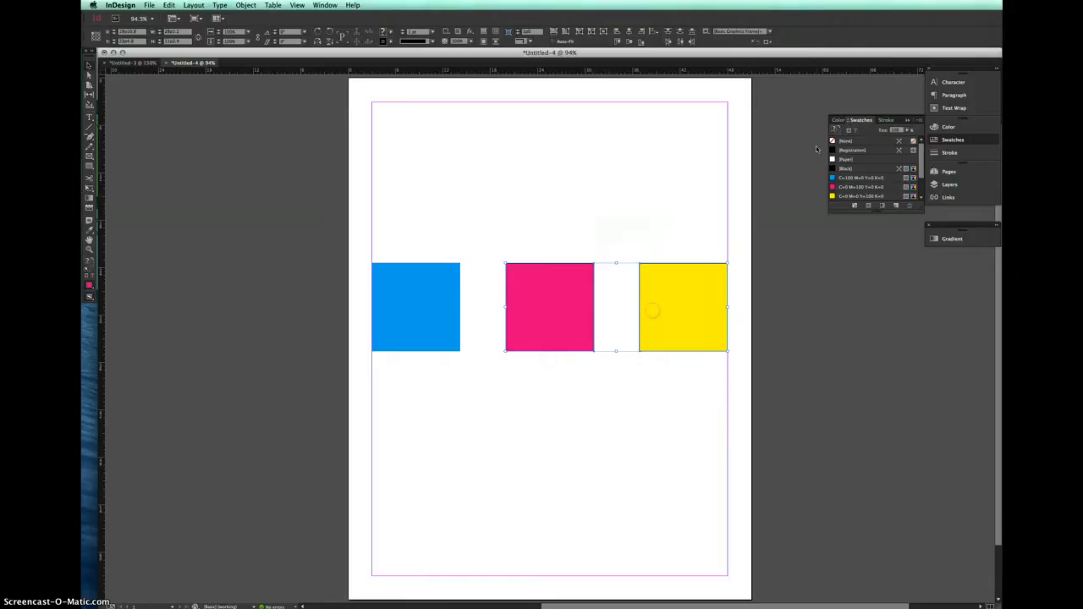
{"action": "left_click", "coordinate": [847, 168]}
{"action": "left_click", "coordinate": [550, 218]}
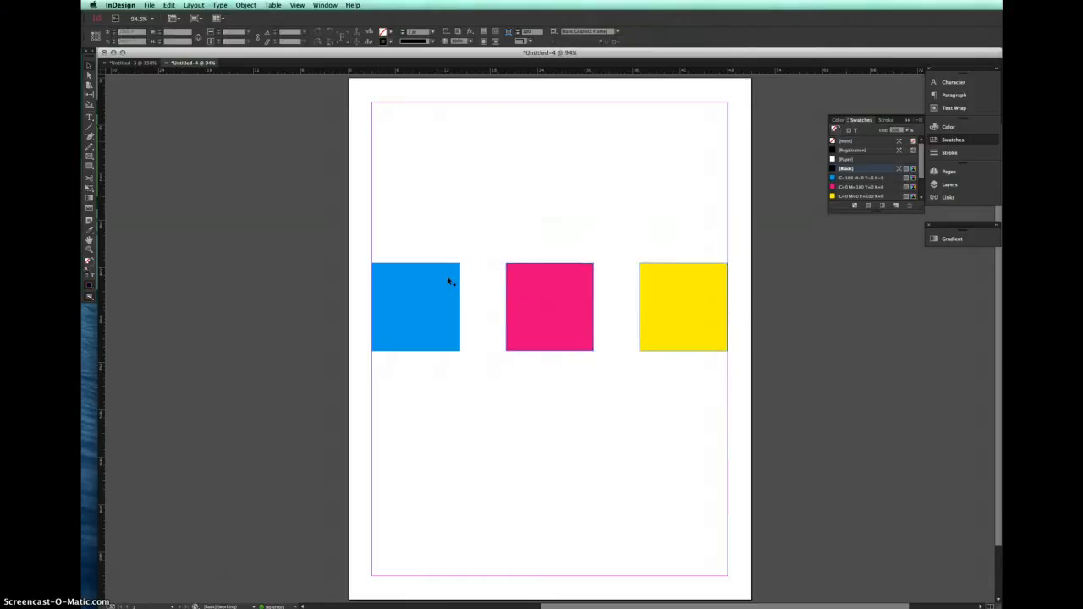
Draw an unfilled square of matching size below the coloured row and duplicate it beside itself to form a second row of two.
{"action": "left_click_drag", "start_coordinate": [401, 233], "coordinate": [711, 401]}
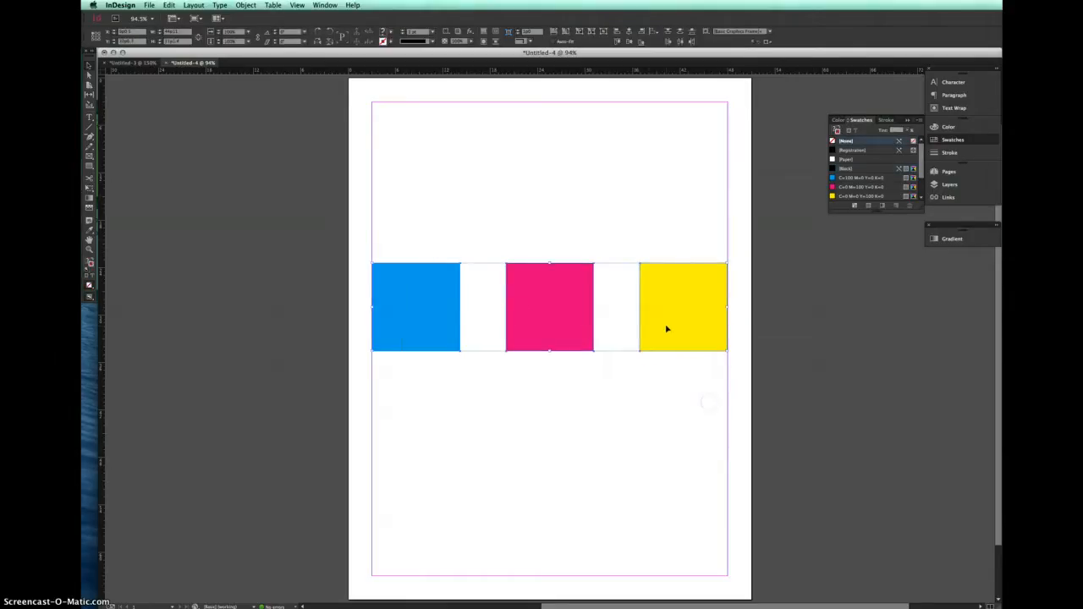
{"action": "key", "text": "m"}
{"action": "mouse_move", "coordinate": [440, 383]}
{"action": "left_mouse_down"}
{"action": "mouse_move", "coordinate": [567, 483]}
{"action": "mouse_move", "coordinate": [530, 471]}
{"action": "mouse_move", "coordinate": [529, 450]}
{"action": "left_mouse_up"}
{"action": "left_click_drag", "start_coordinate": [500, 384], "coordinate": [637, 388]}
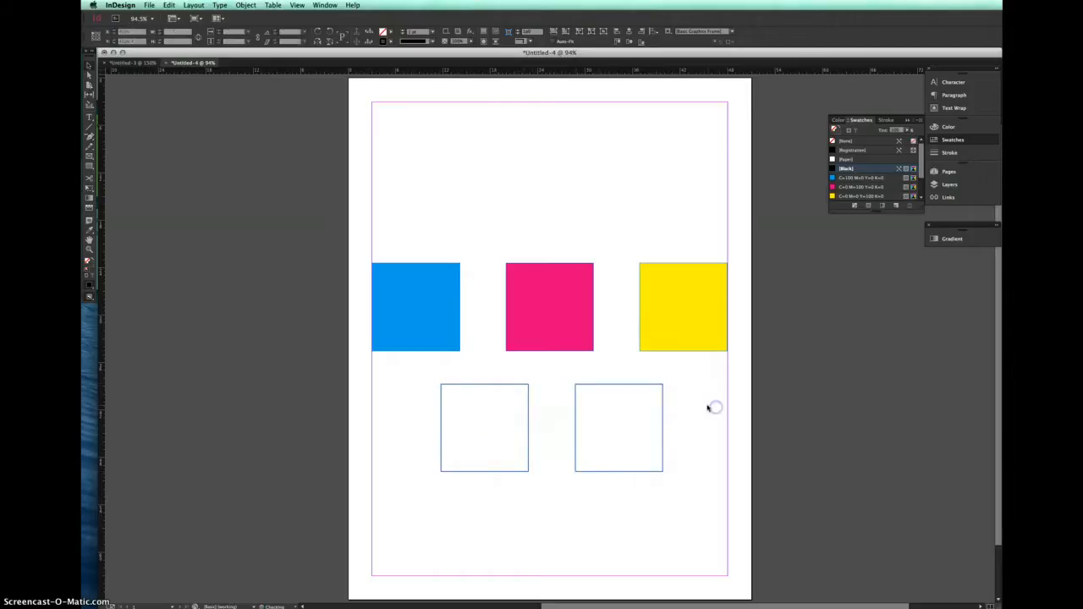
{"action": "left_click", "coordinate": [715, 408]}
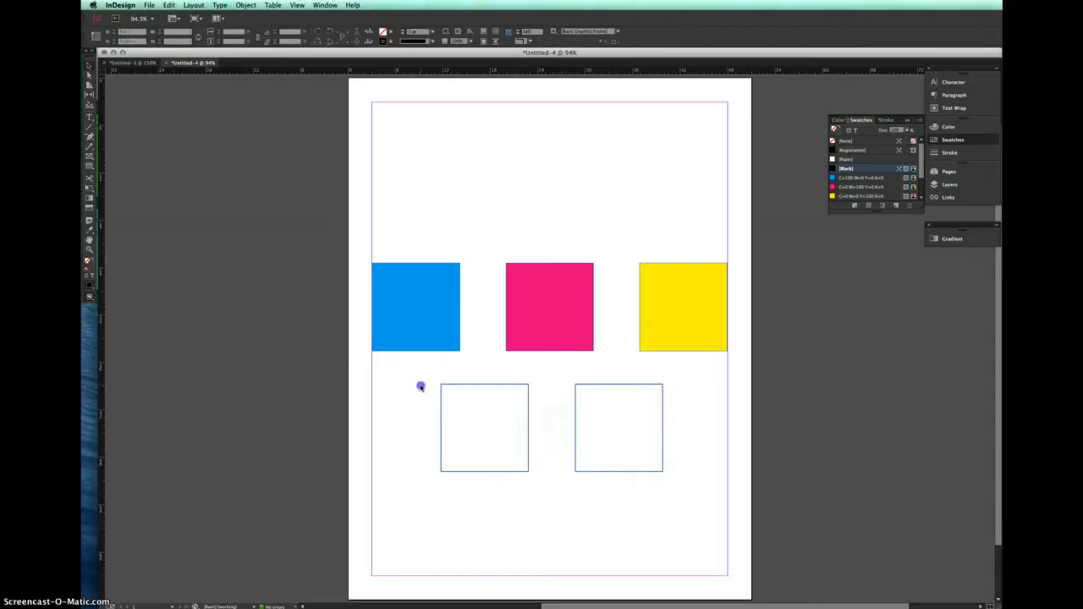
Try filling the lower-left square with the C=0 M=100 Y=0 K=0 swatch, and undo the colour change.
{"action": "left_click", "coordinate": [450, 388]}
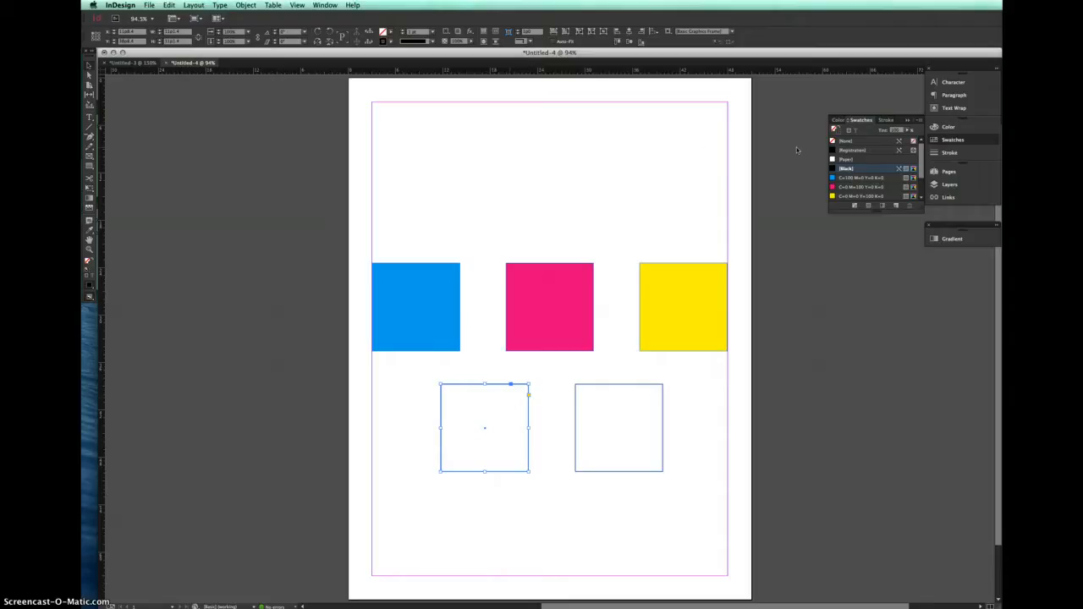
{"action": "left_click", "coordinate": [863, 188]}
{"action": "key", "text": "super+z"}
{"action": "key", "text": "x"}
{"action": "left_click", "coordinate": [863, 188]}
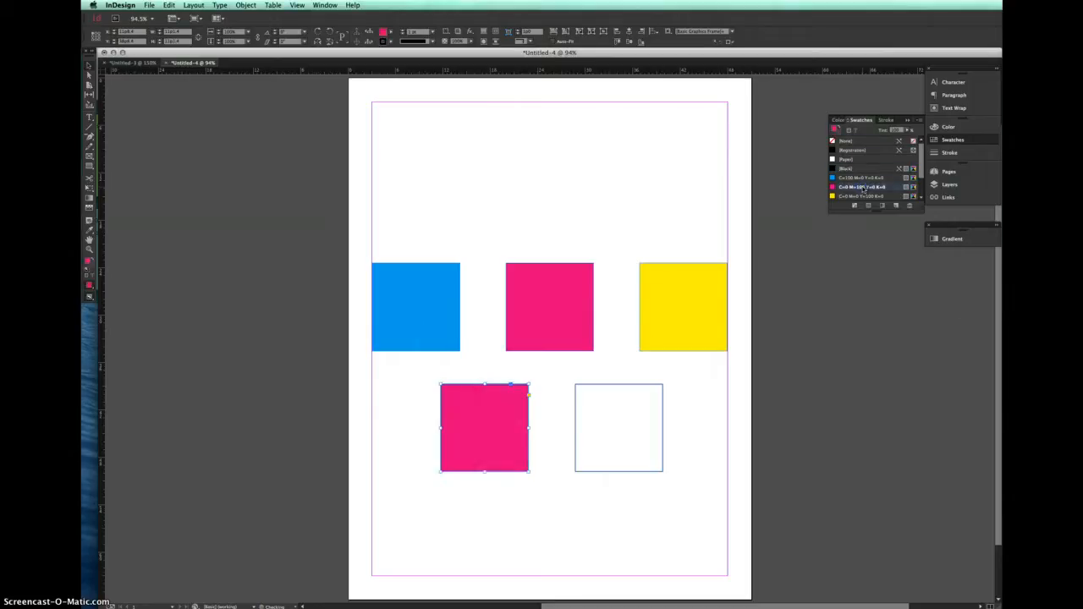
{"action": "key", "text": "super+z"}
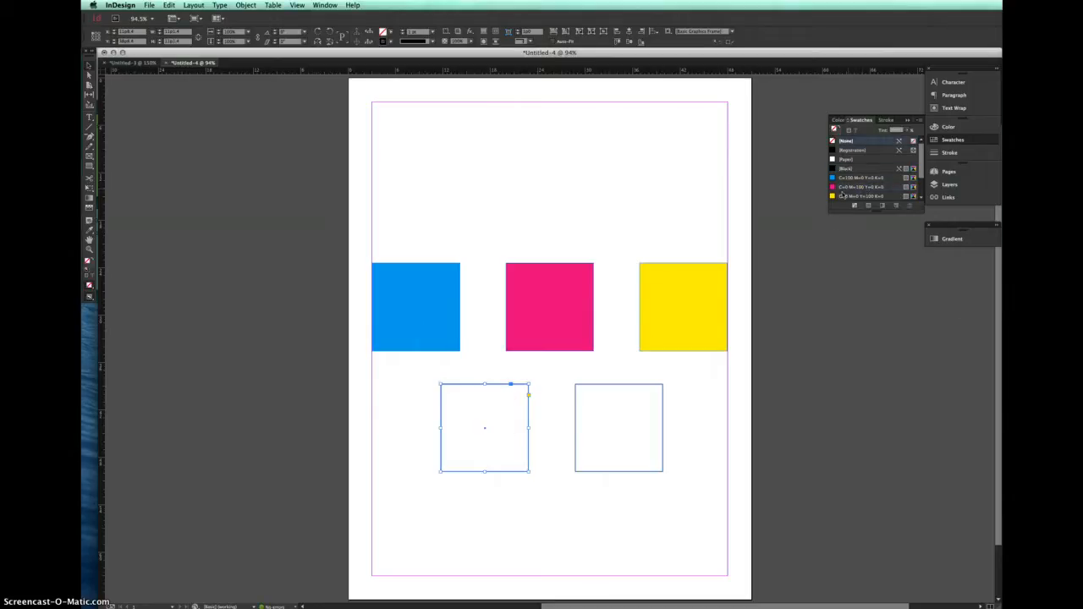
{"action": "left_click", "coordinate": [432, 458]}
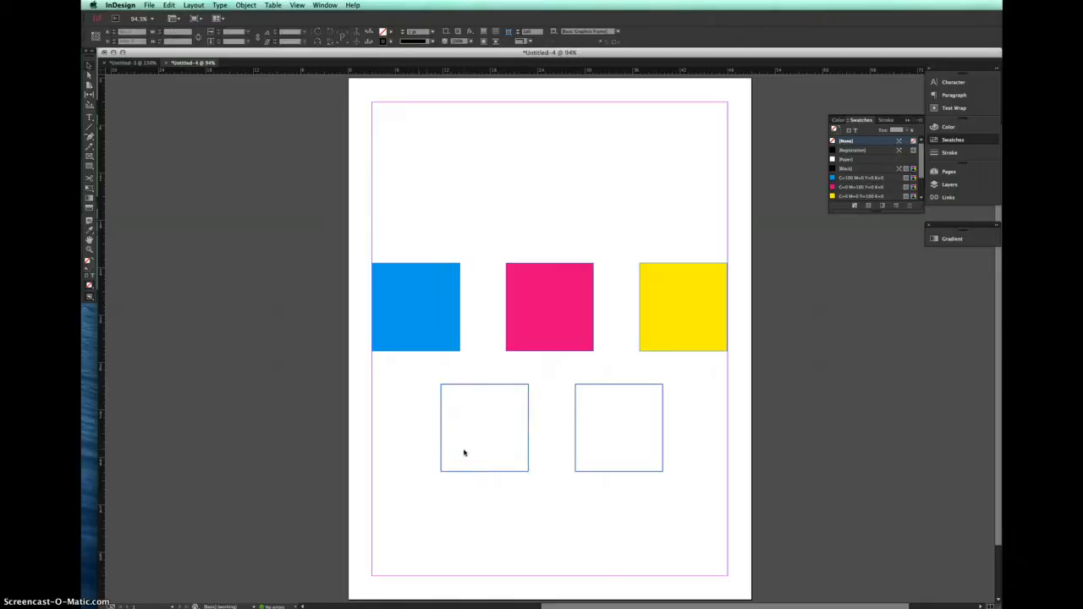
Copy the magenta square's appearance onto the empty lower-left square with the Eyedropper tool.
{"action": "left_click", "coordinate": [441, 448]}
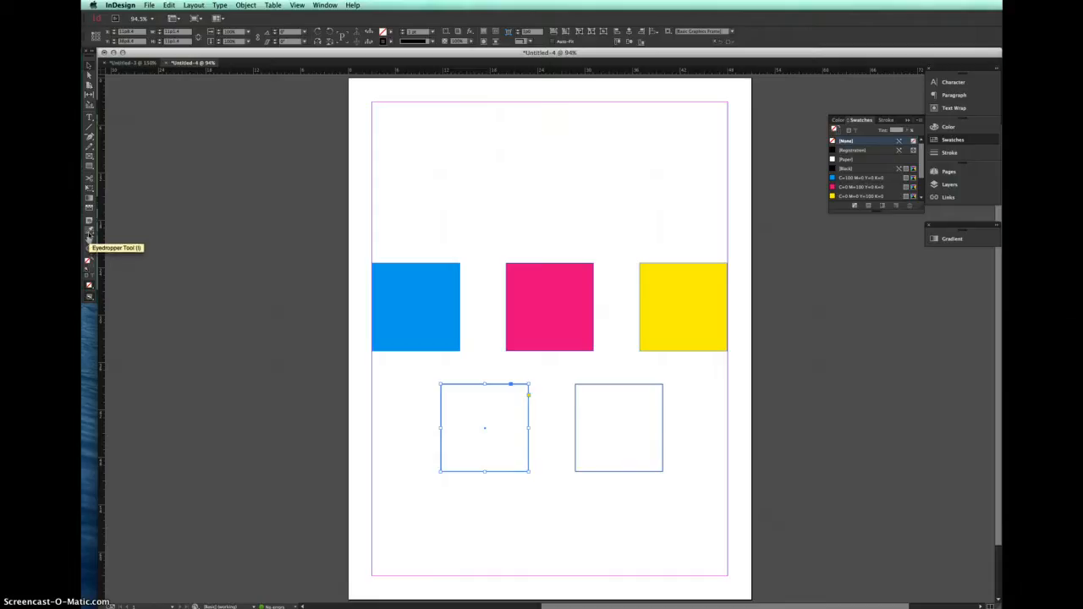
{"action": "left_click", "coordinate": [89, 232]}
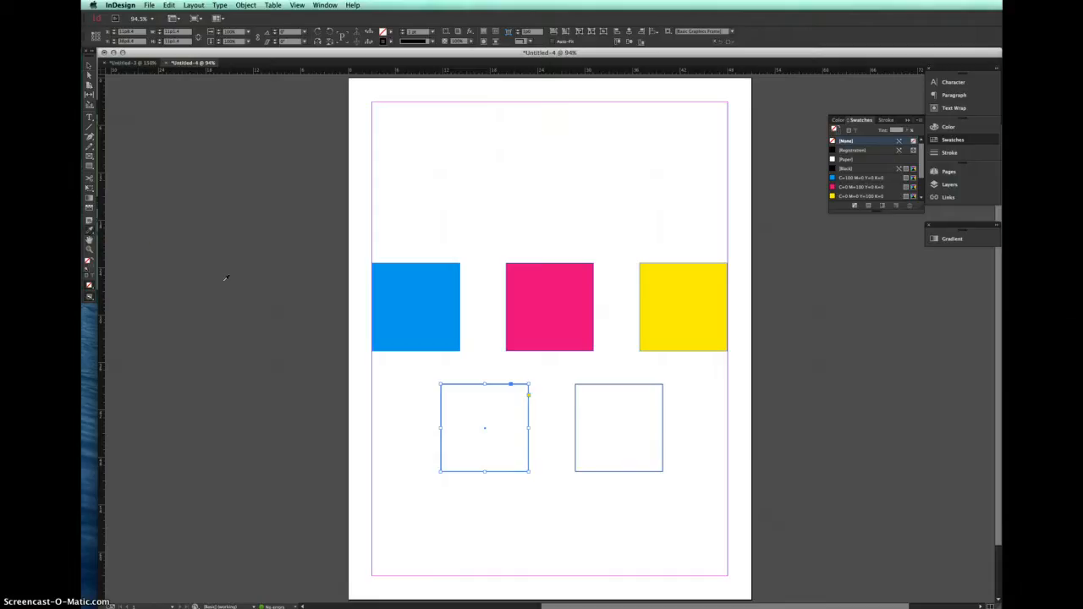
{"action": "left_click", "coordinate": [562, 316]}
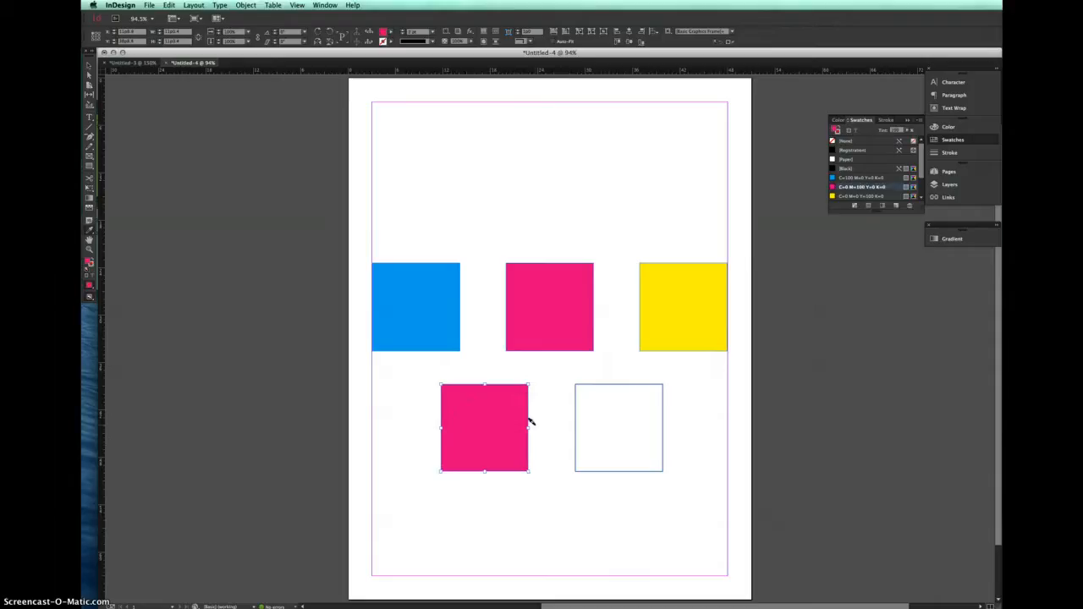
Apply the sampled magenta to the lower-right, cyan and yellow squares with the Eyedropper, and undo all three changes.
{"action": "left_click", "coordinate": [585, 431]}
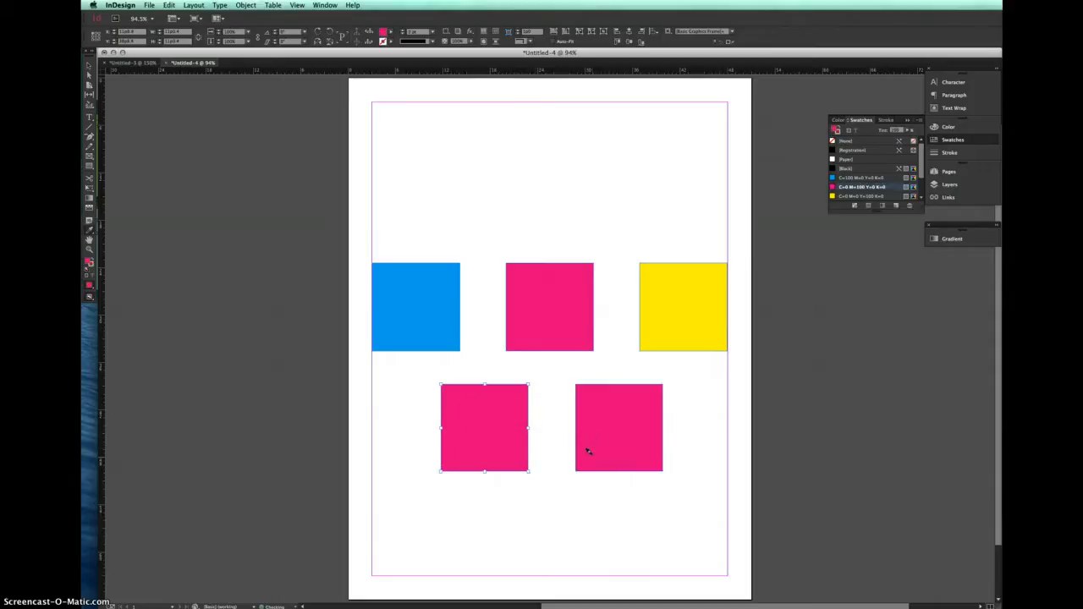
{"action": "left_click", "coordinate": [402, 334]}
{"action": "left_click", "coordinate": [649, 338]}
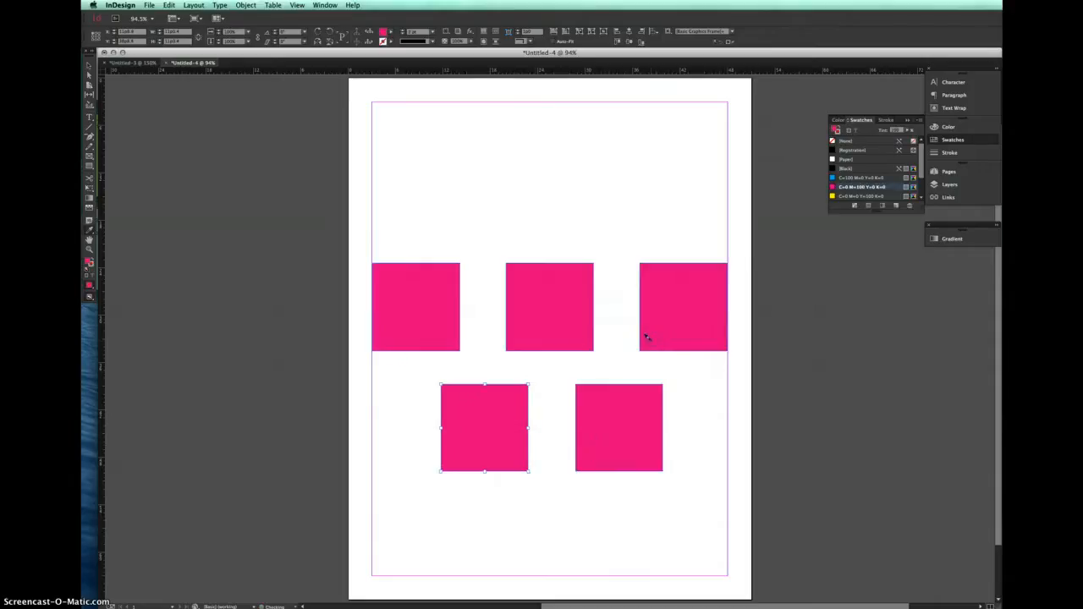
{"action": "key", "text": "ctrl+z"}
{"action": "key", "text": "ctrl+z"}
{"action": "key", "text": "ctrl+z"}
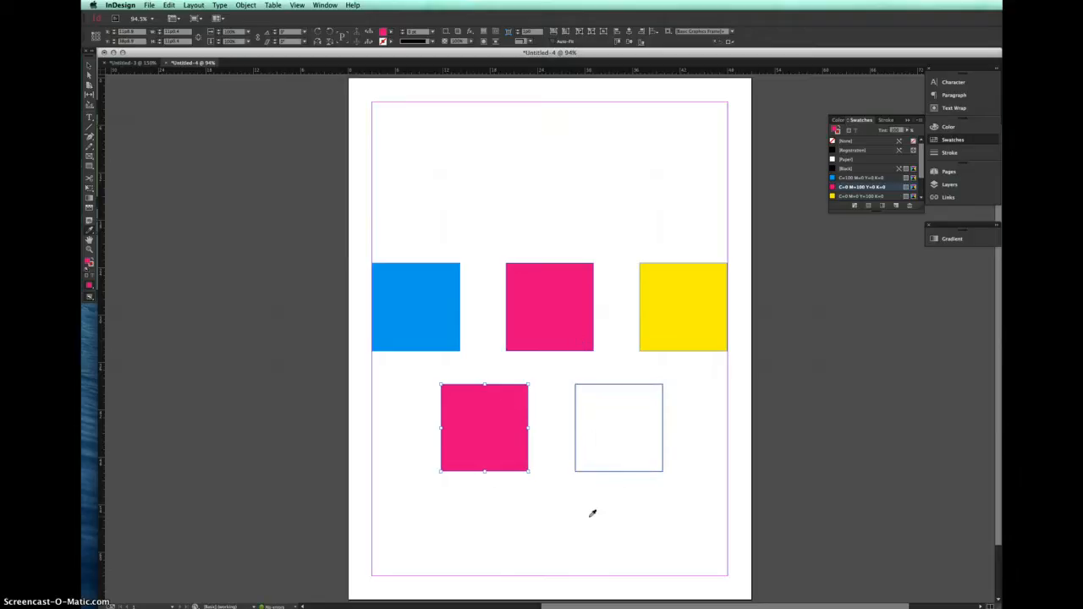
{"action": "key", "text": "v"}
{"action": "left_click", "coordinate": [609, 471]}
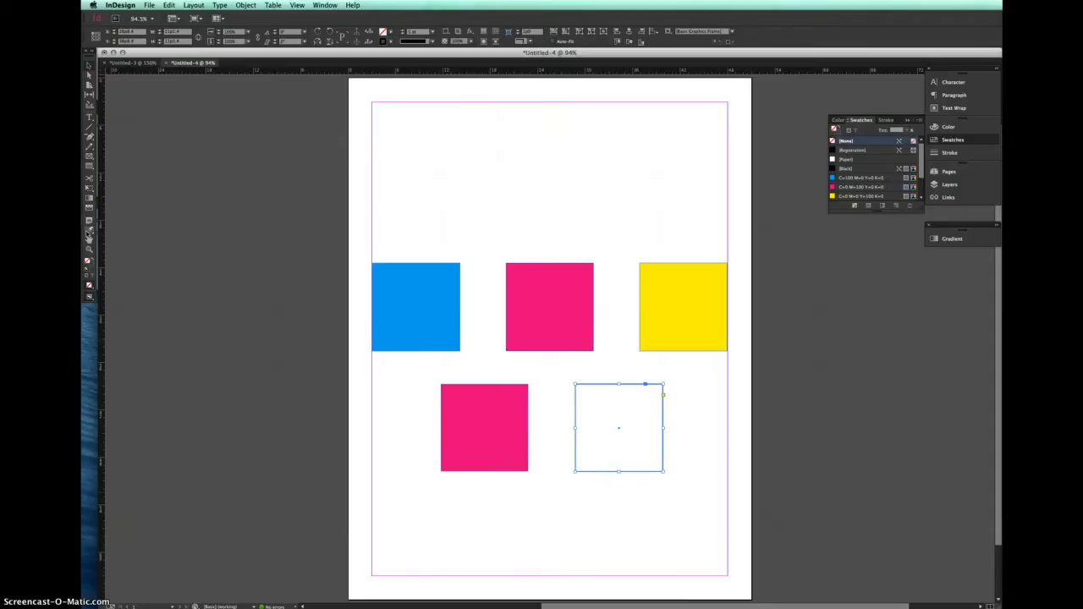
{"action": "left_click", "coordinate": [89, 230]}
{"action": "left_click", "coordinate": [390, 374], "text": "super"}
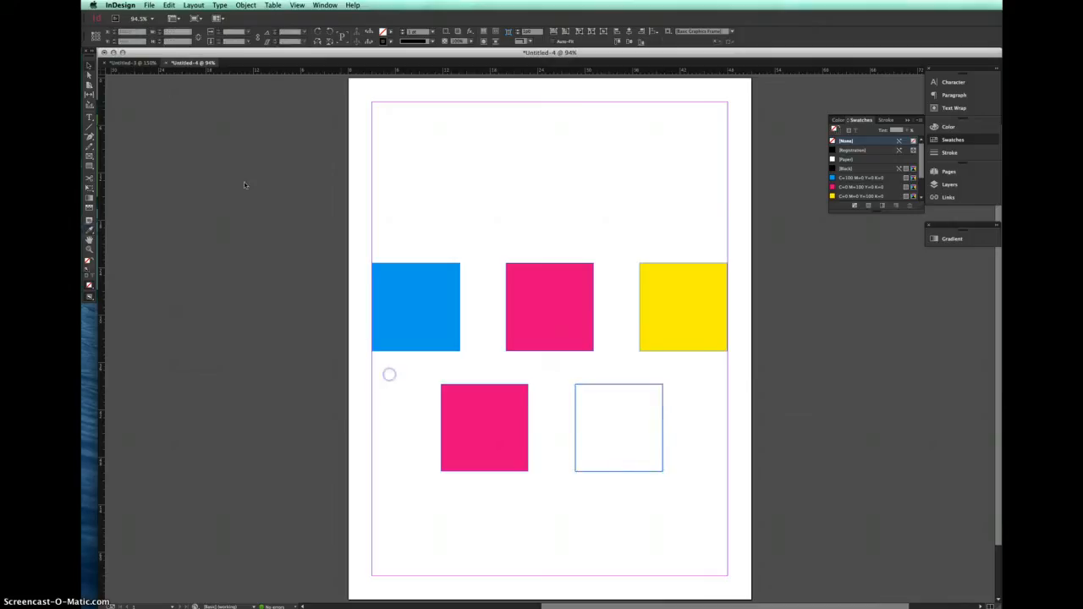
{"action": "left_click", "coordinate": [89, 66]}
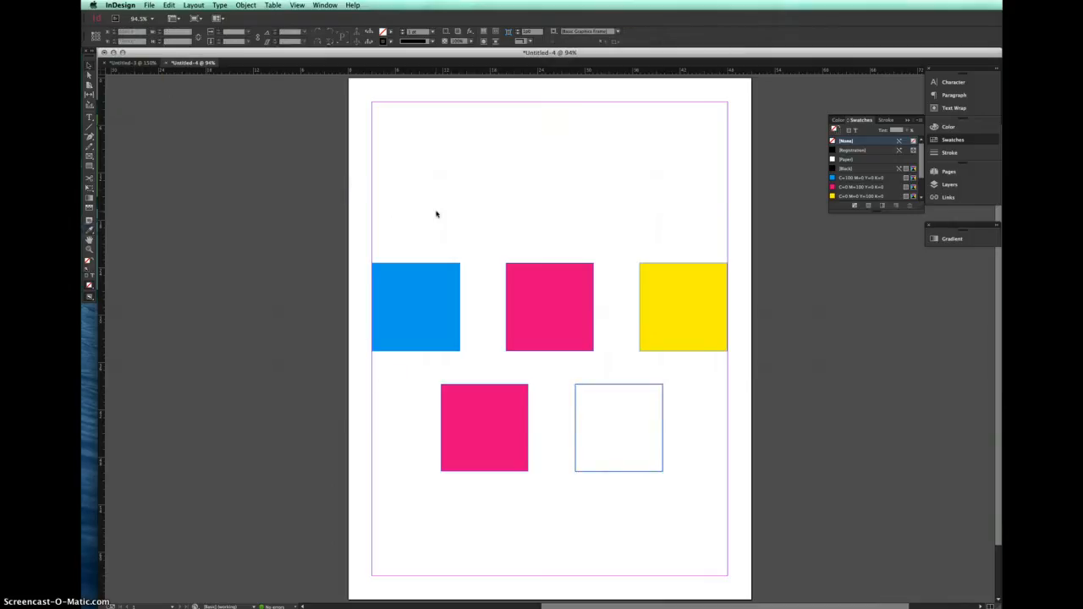
Copy the cyan square's appearance onto the empty lower-right square with the Eyedropper tool, and deselect it.
{"action": "left_click", "coordinate": [580, 387]}
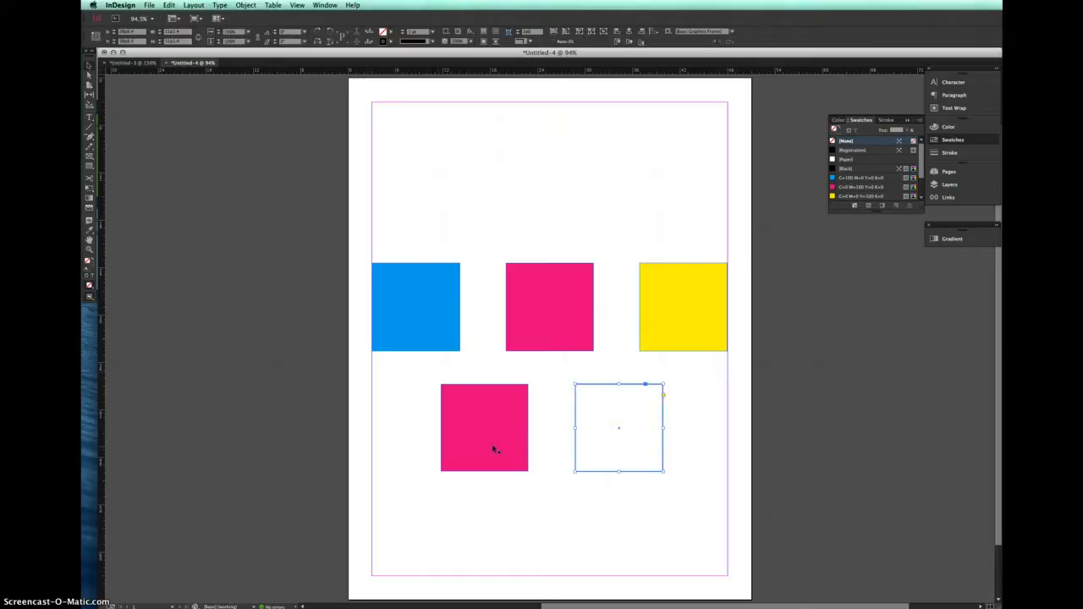
{"action": "key", "text": "i"}
{"action": "left_click", "coordinate": [414, 303]}
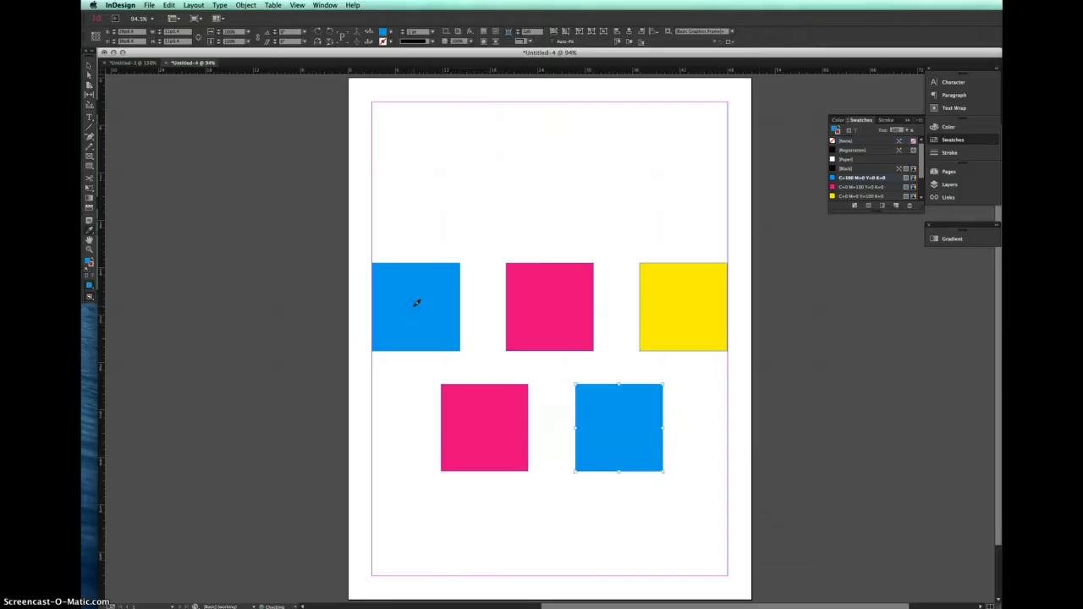
{"action": "key", "text": "v"}
{"action": "left_click", "coordinate": [511, 496]}
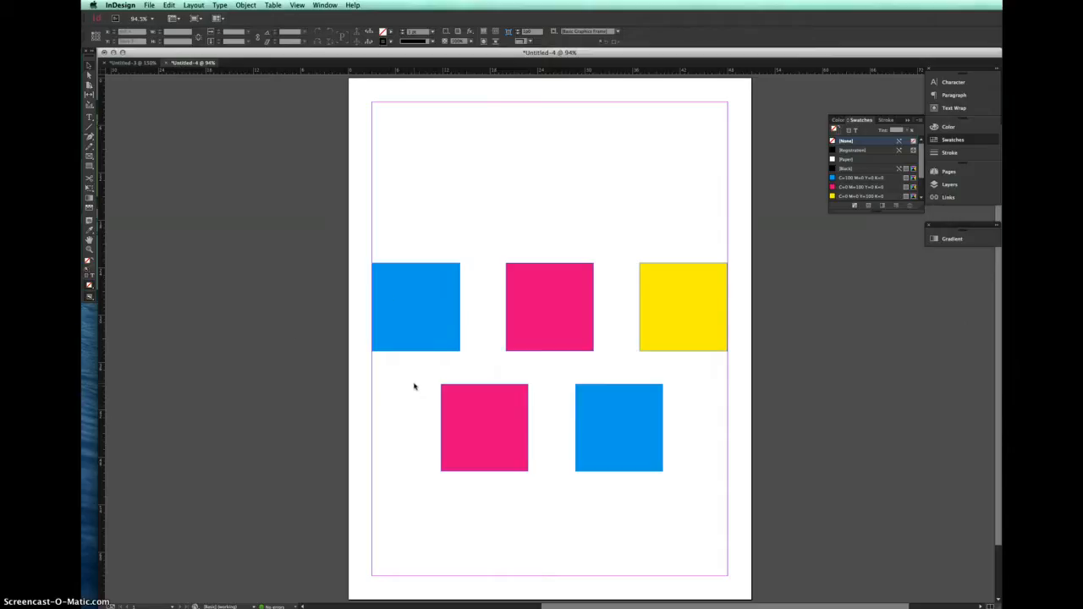
Delete the two lower squares, and set the fill of the cyan, magenta and yellow squares to None.
{"action": "left_click_drag", "start_coordinate": [415, 385], "coordinate": [762, 520]}
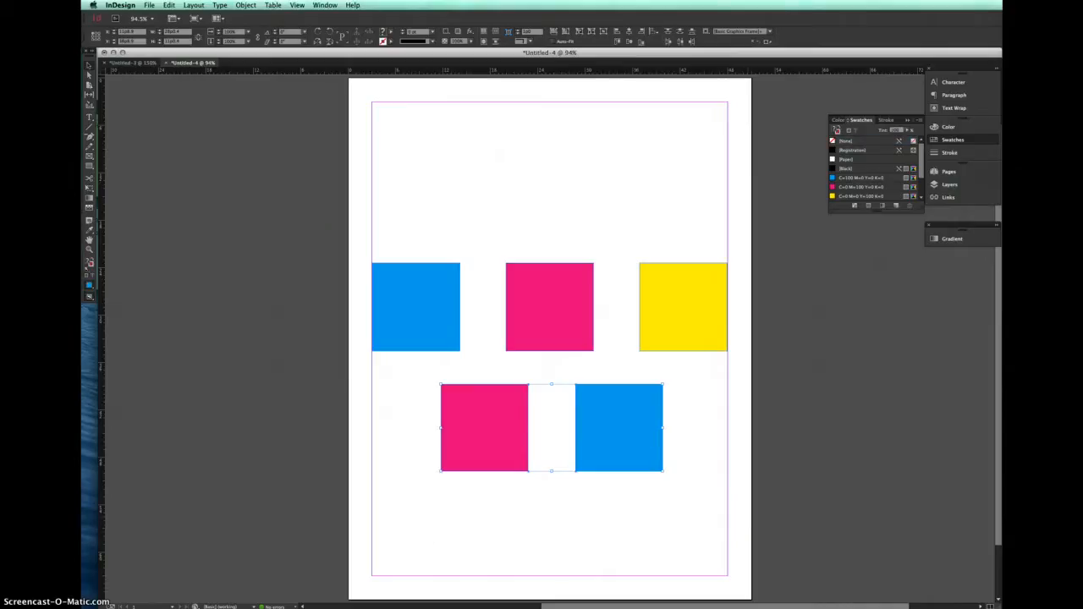
{"action": "key", "text": "Delete"}
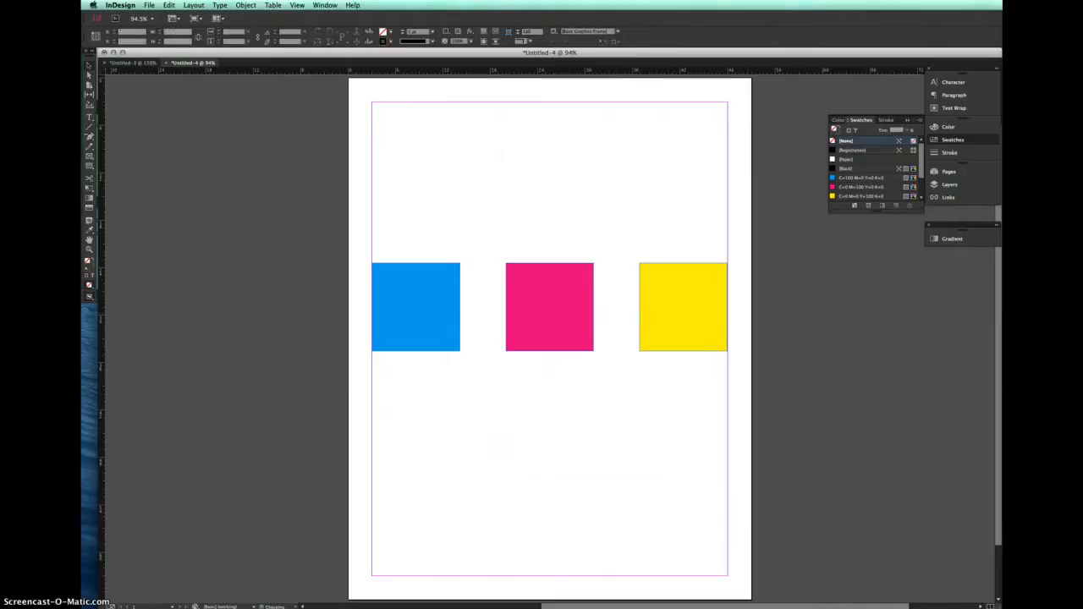
{"action": "left_click", "coordinate": [532, 313]}
{"action": "left_click", "coordinate": [657, 336], "text": "shift"}
{"action": "left_click", "coordinate": [851, 142]}
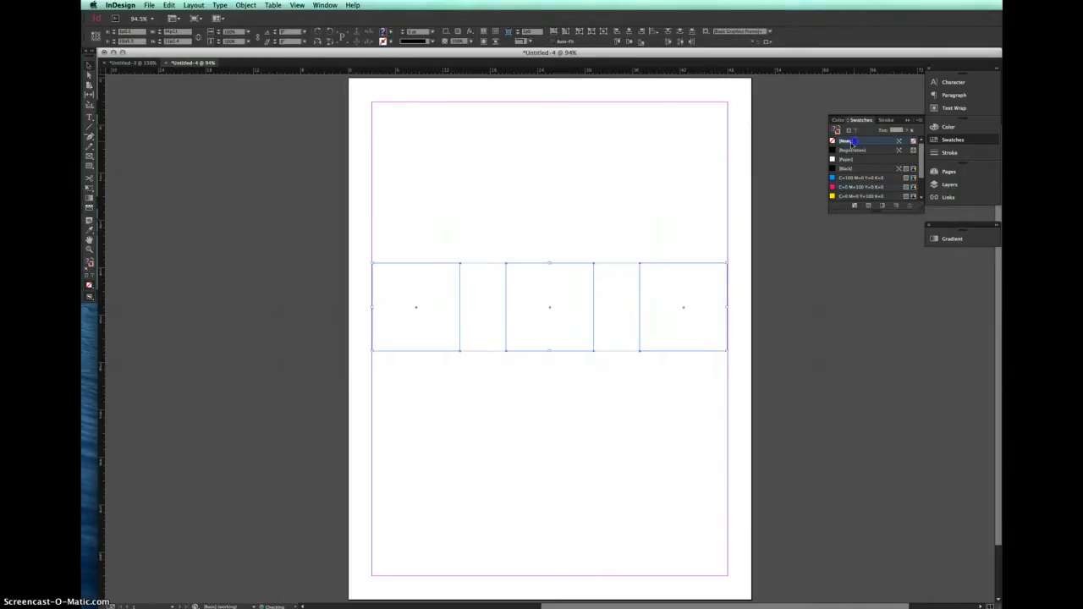
Delete the middle and right-hand empty squares, keeping only the left one.
{"action": "left_click", "coordinate": [637, 182]}
{"action": "left_click_drag", "start_coordinate": [492, 232], "coordinate": [750, 381]}
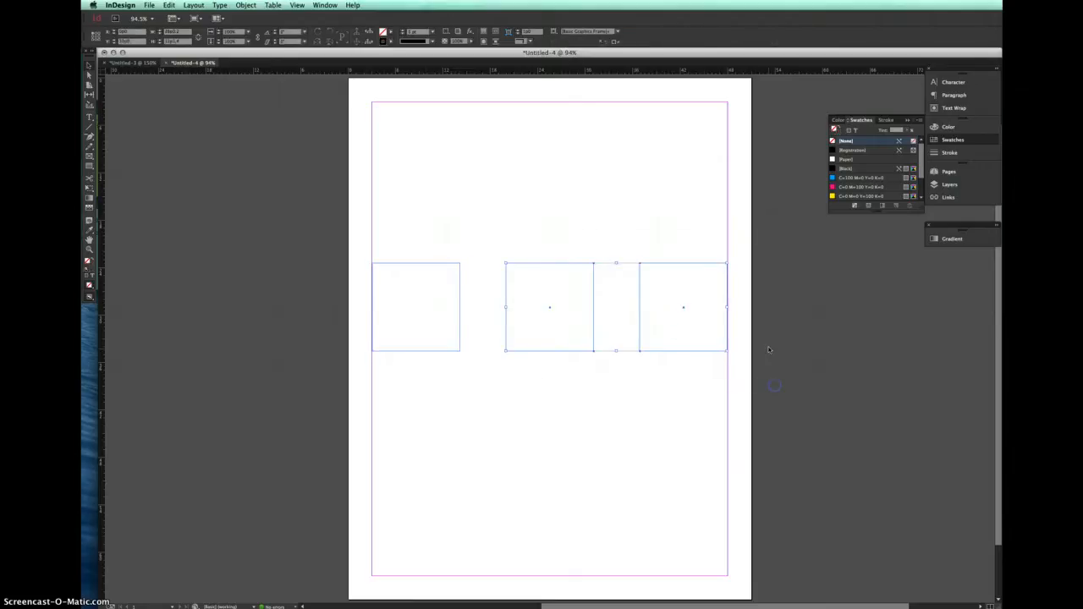
{"action": "key", "text": "Delete"}
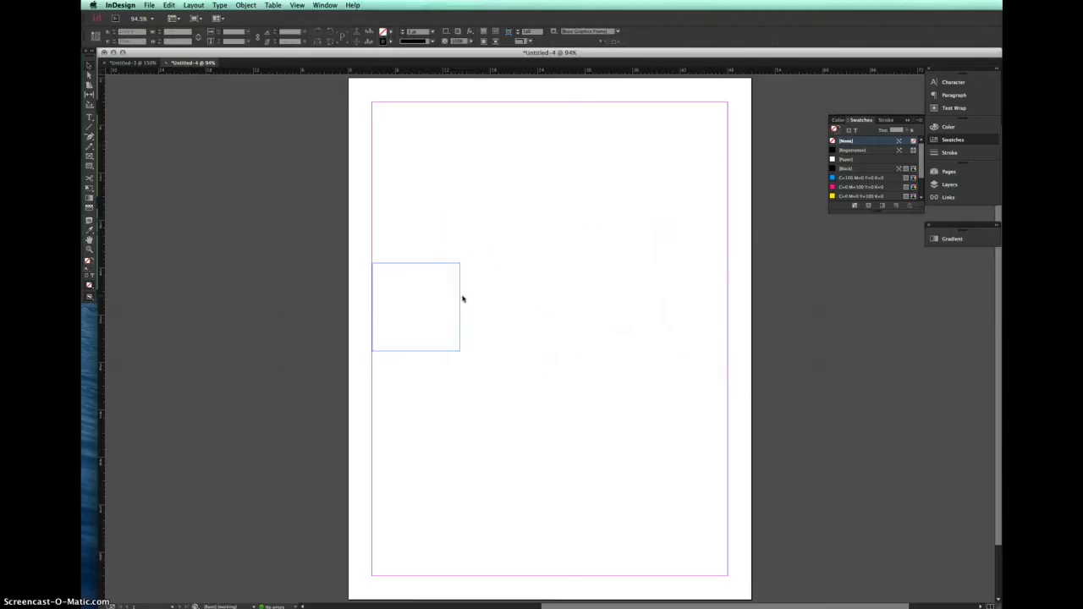
Duplicate the remaining empty square to its right, and move the pair down and toward the middle of the page.
{"action": "left_click_drag", "start_coordinate": [459, 297], "coordinate": [638, 314]}
{"action": "left_click_drag", "start_coordinate": [418, 237], "coordinate": [627, 386]}
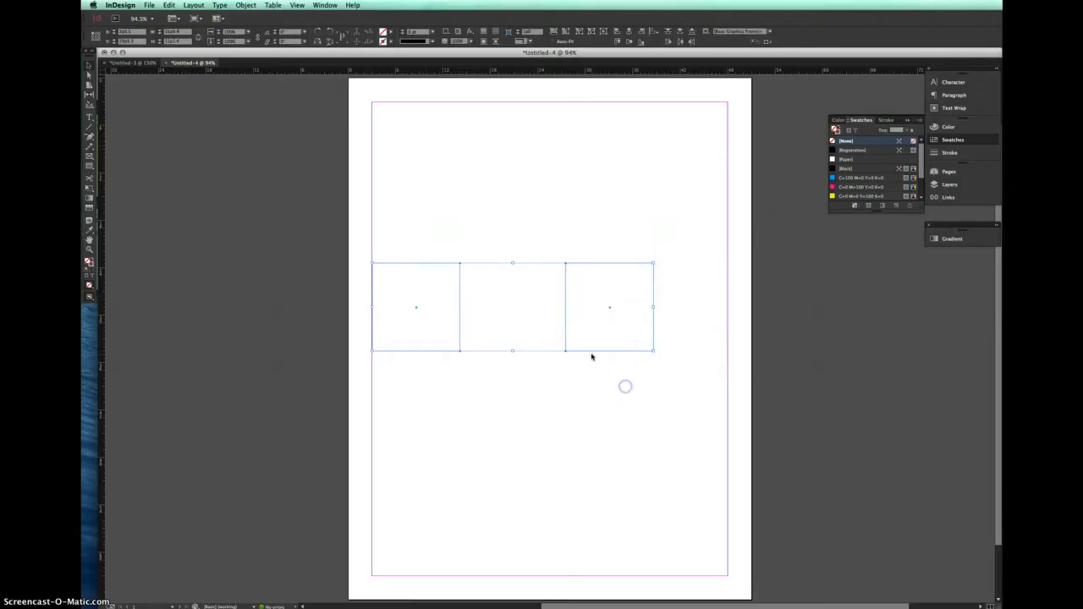
{"action": "left_click_drag", "start_coordinate": [591, 352], "coordinate": [628, 383]}
{"action": "left_click", "coordinate": [629, 415]}
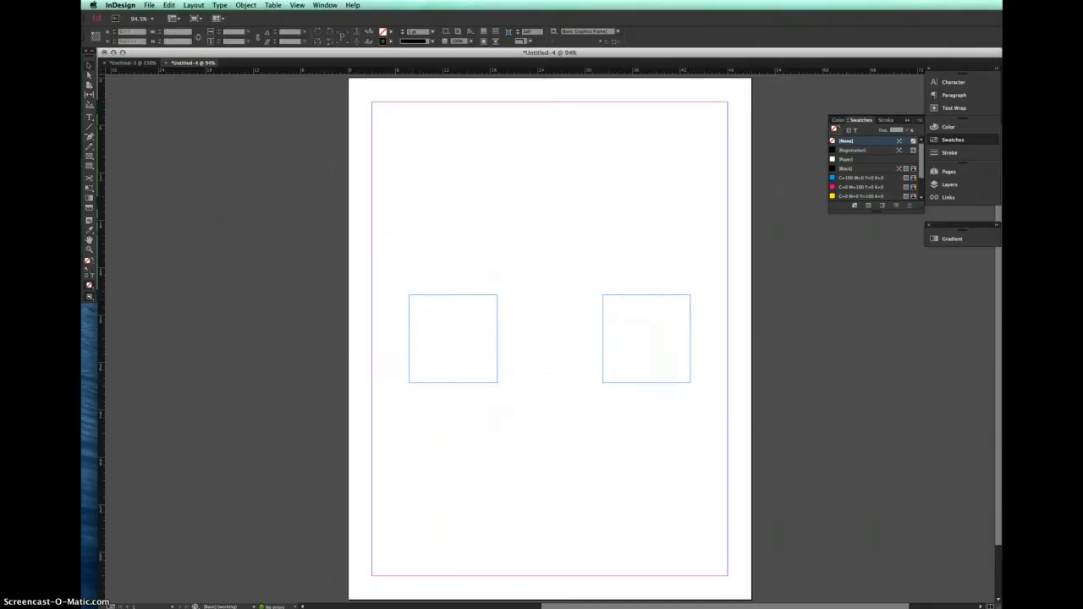
Place the 20/20 Experience album cover image on the page and scale it down to slightly larger than the squares.
{"action": "left_click", "coordinate": [479, 113]}
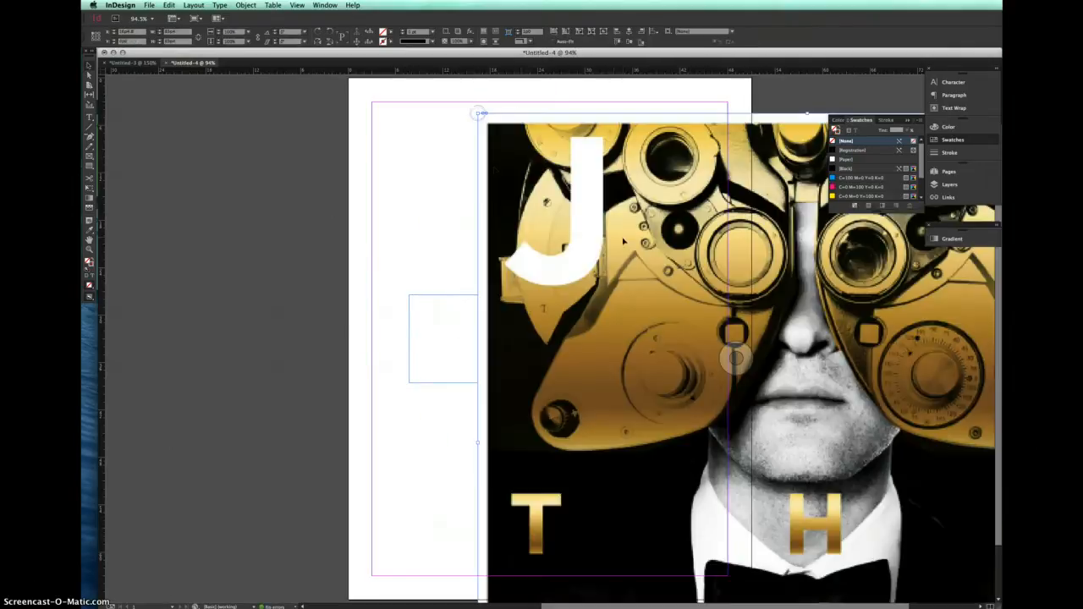
{"action": "key", "text": "super+minus"}
{"action": "key", "text": "super+minus"}
{"action": "key", "text": "super+minus"}
{"action": "key", "text": "super+minus"}
{"action": "key", "text": "super+minus"}
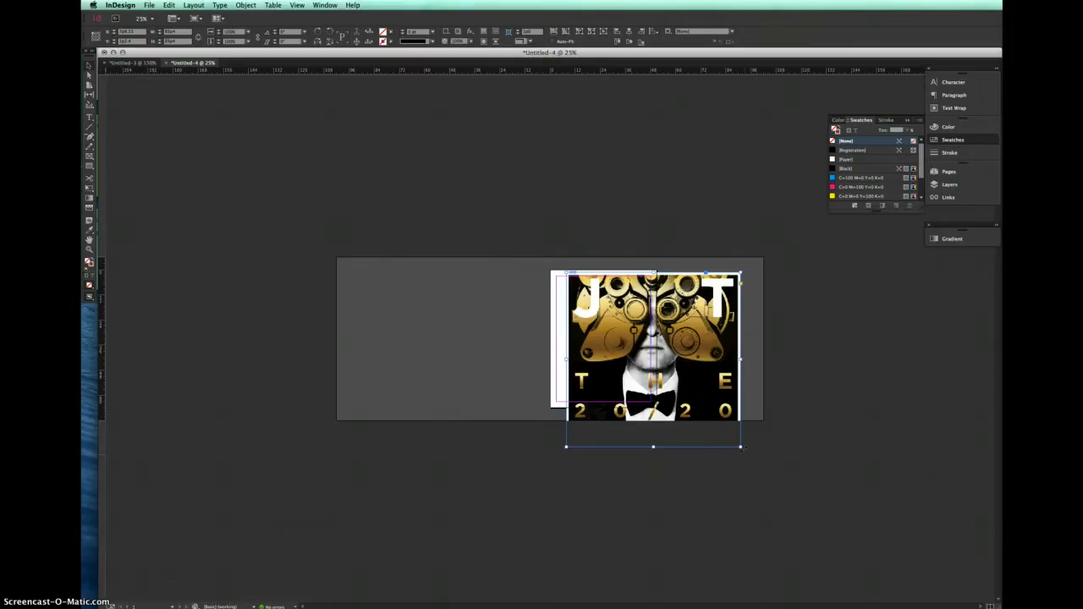
{"action": "left_click_drag", "start_coordinate": [740, 446], "coordinate": [597, 302]}
Move the album cover above the two empty squares, centred between them, and deselect everything.
{"action": "key", "text": "super+equal"}
{"action": "key", "text": "super+equal"}
{"action": "left_click_drag", "start_coordinate": [573, 215], "coordinate": [640, 266]}
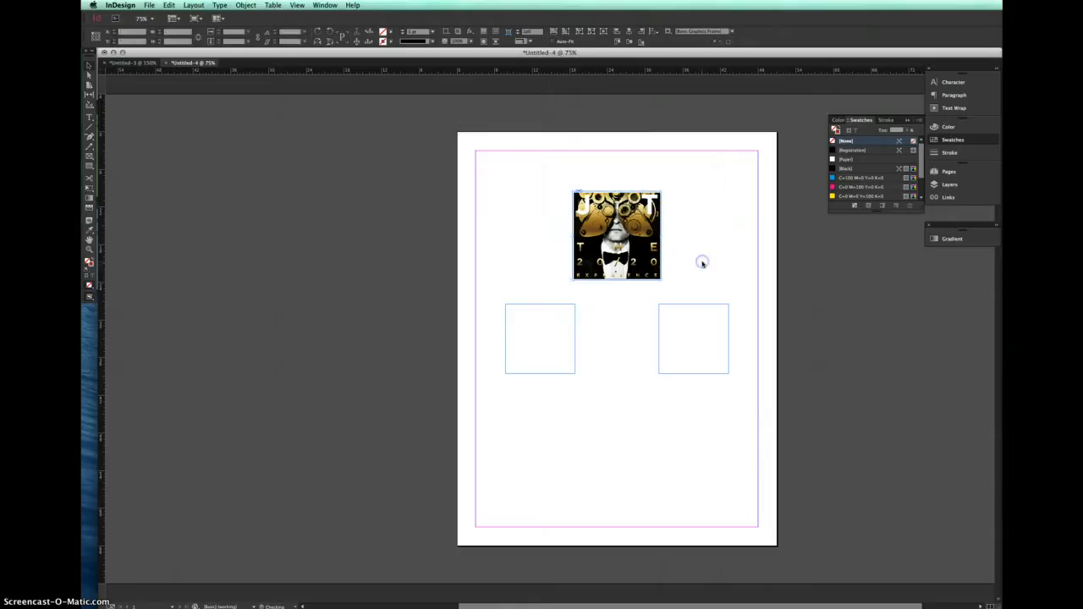
{"action": "key", "text": "super+equal"}
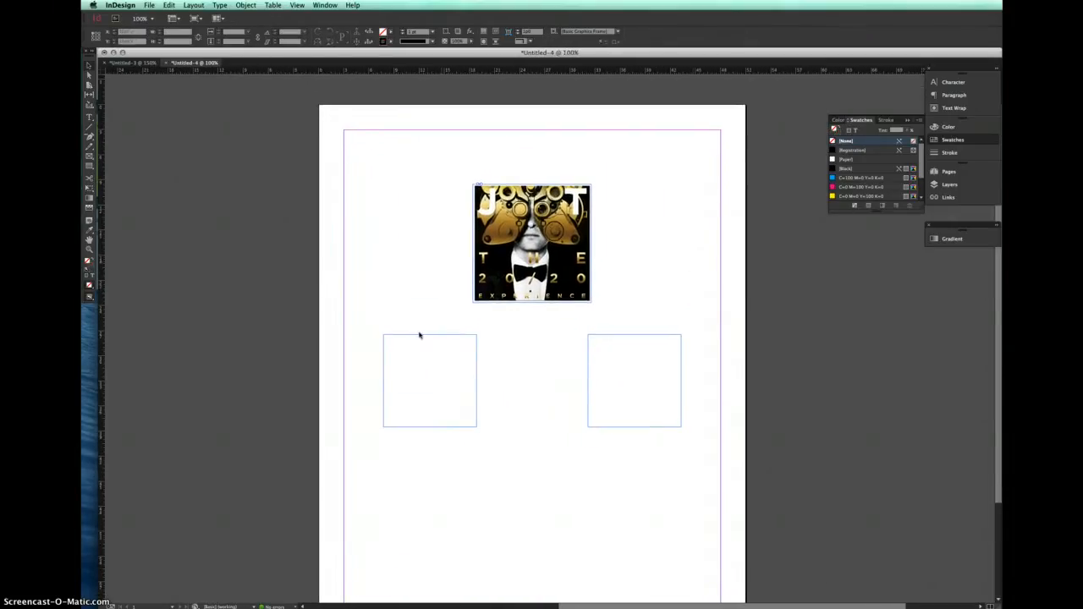
{"action": "mouse_move", "coordinate": [405, 327]}
{"action": "left_mouse_down"}
{"action": "mouse_move", "coordinate": [454, 362]}
{"action": "mouse_move", "coordinate": [660, 392]}
{"action": "left_mouse_up"}
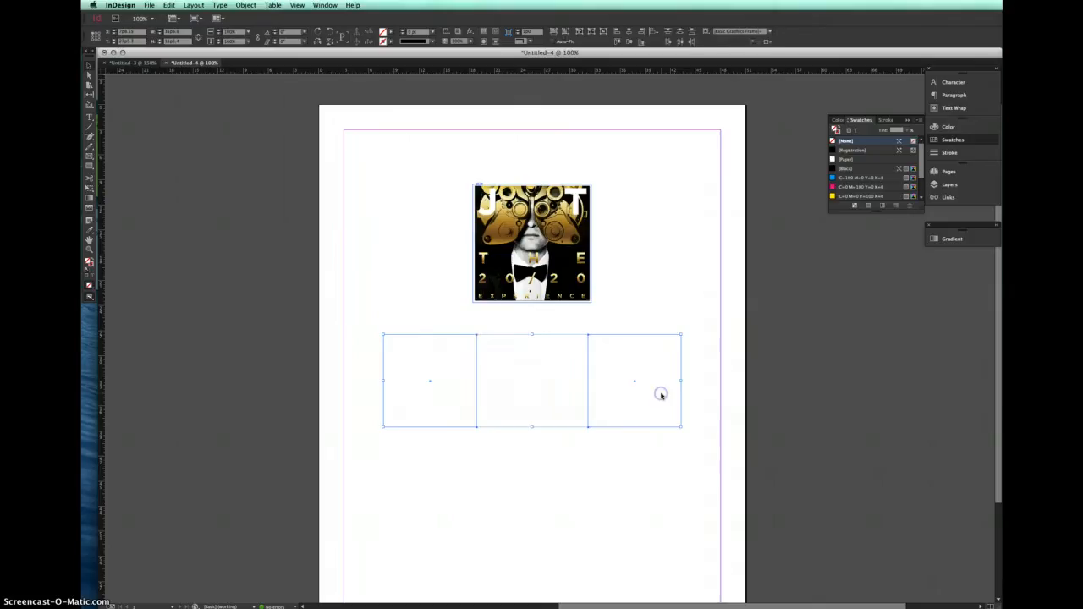
{"action": "left_click", "coordinate": [659, 317]}
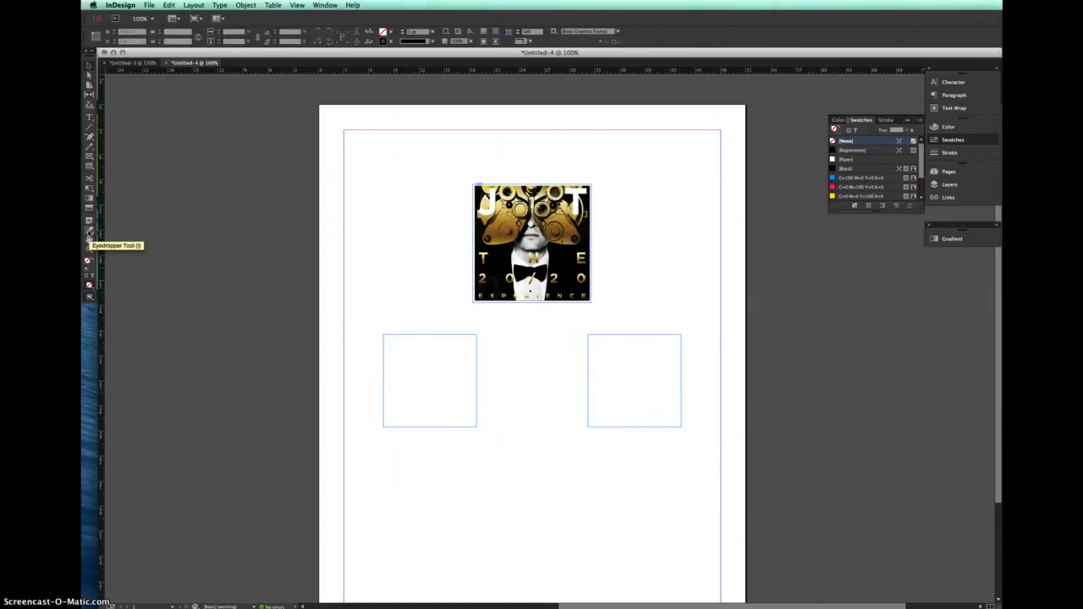
Sample a brown tone from the album cover's goggles with the Eyedropper tool while nothing is selected.
{"action": "left_click", "coordinate": [89, 236]}
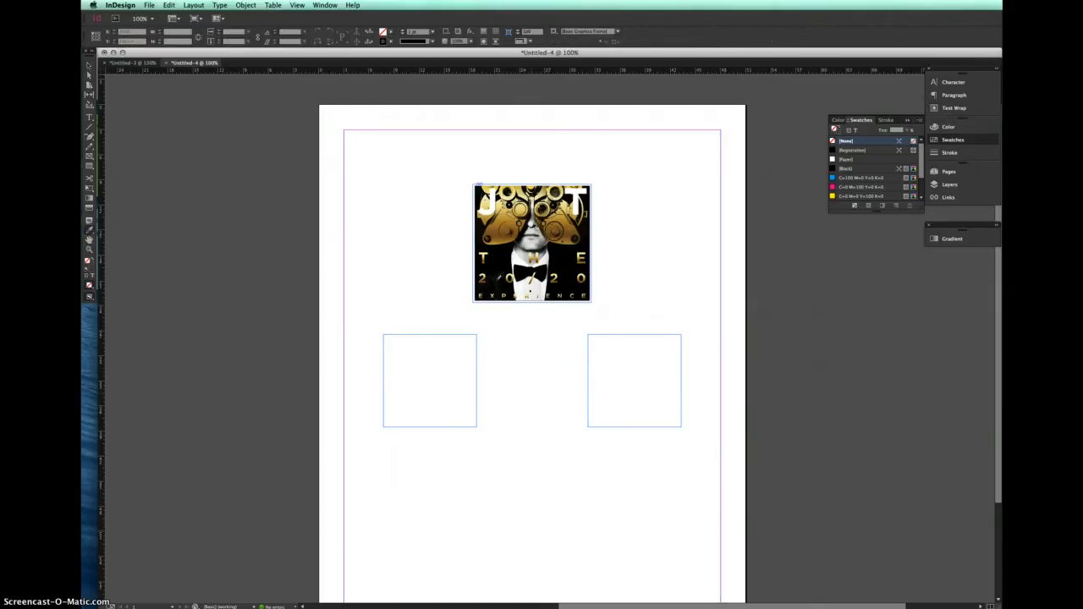
{"action": "key", "text": "super+equal"}
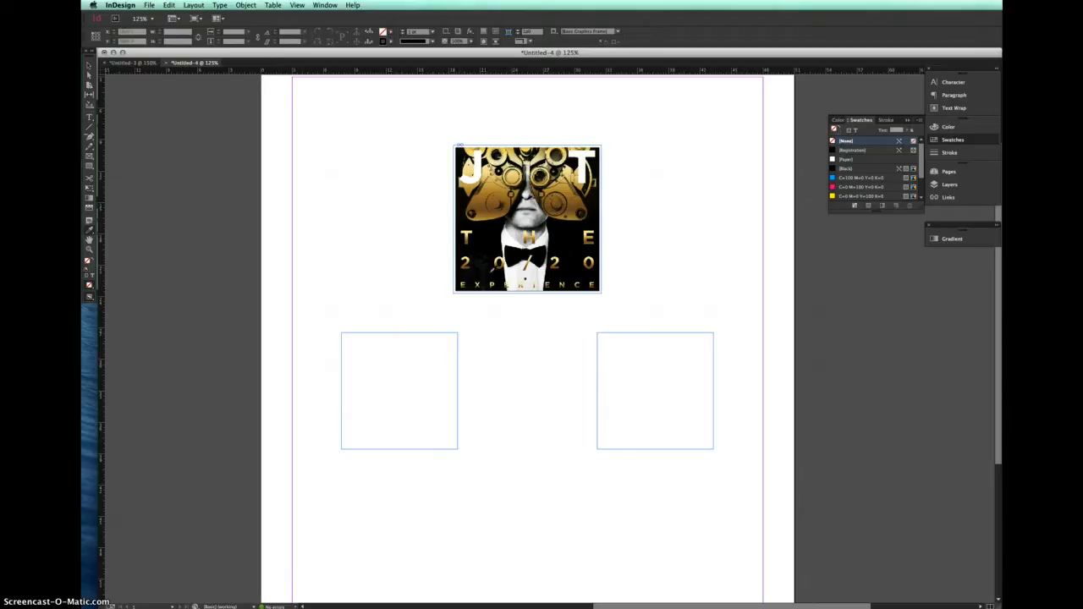
{"action": "left_click", "coordinate": [474, 180]}
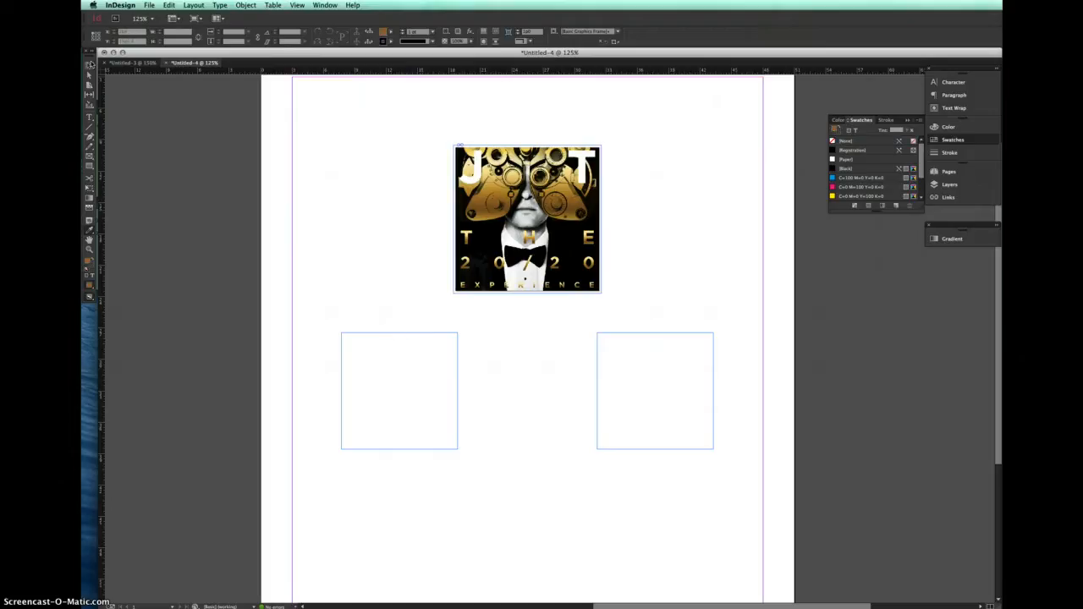
Try filling the left empty square with white sampled from the cover's letter T using the Eyedropper.
{"action": "left_click", "coordinate": [90, 65]}
{"action": "left_click", "coordinate": [431, 362]}
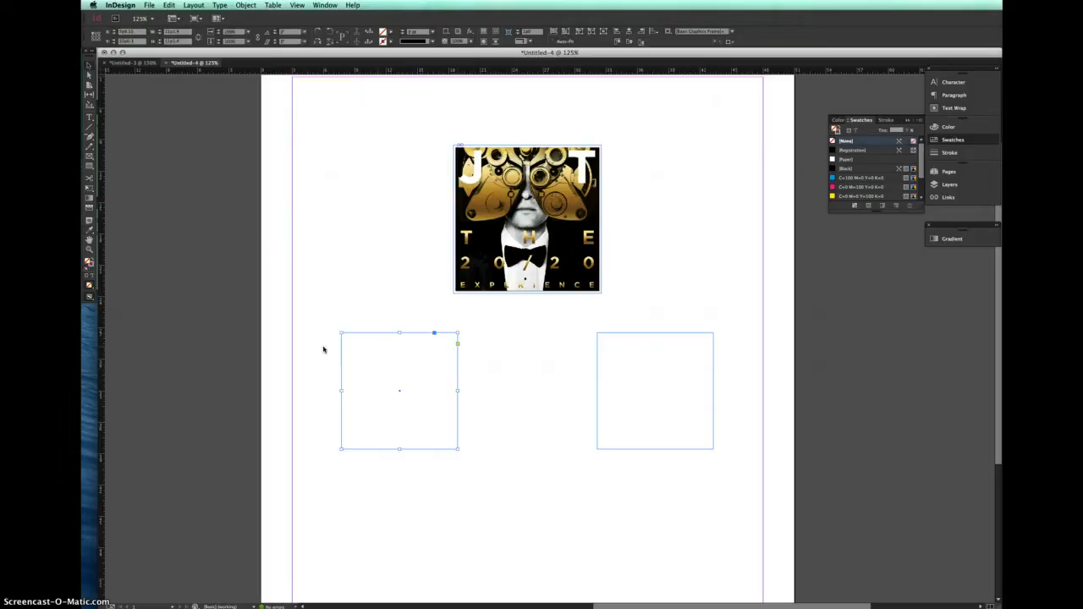
{"action": "key", "text": "i"}
{"action": "left_click", "coordinate": [586, 167]}
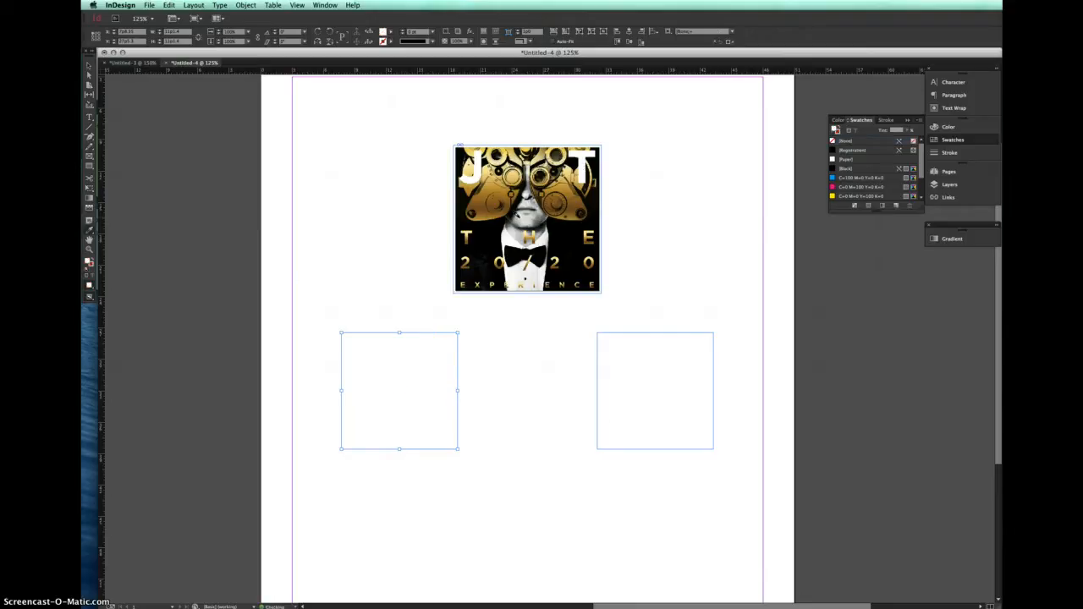
{"action": "left_click", "coordinate": [380, 345], "text": "super"}
Try black and gold sampled from the album cover as the left square's fill, undoing each one.
{"action": "left_click", "coordinate": [481, 239]}
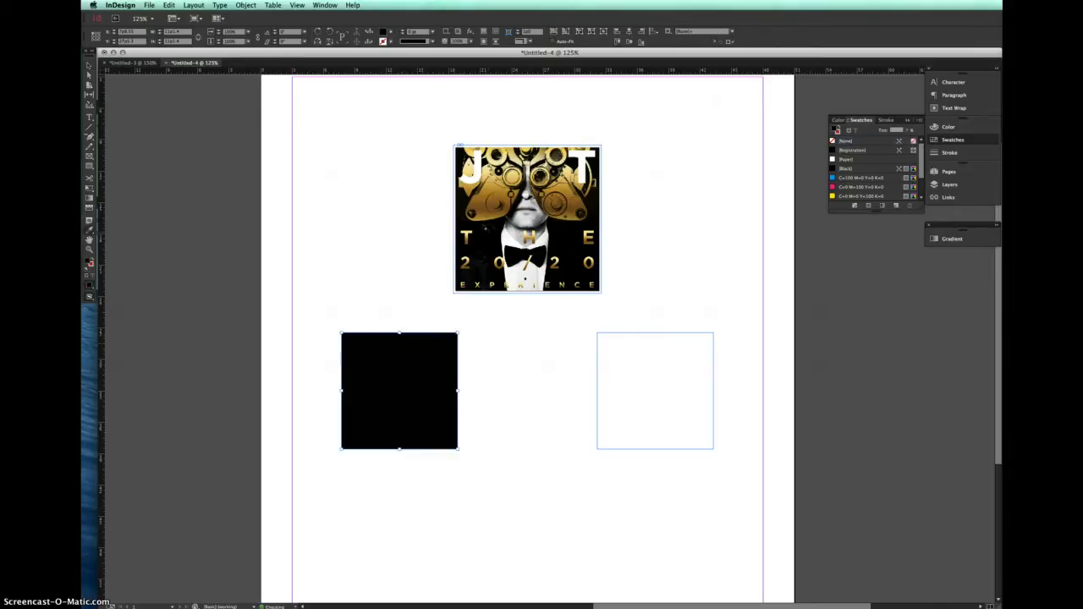
{"action": "key", "text": "super+z"}
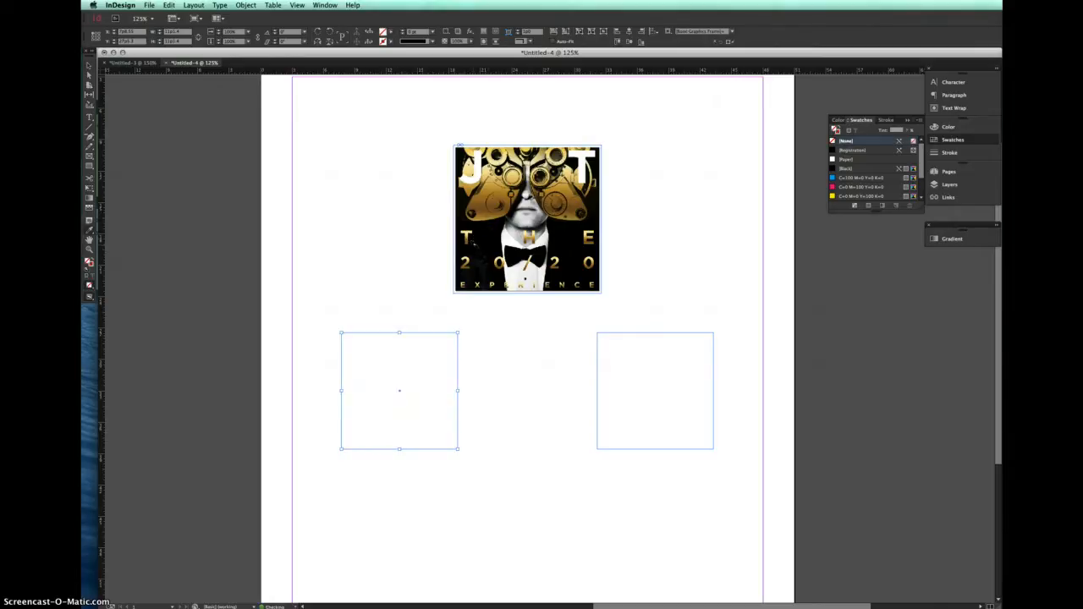
{"action": "left_click", "coordinate": [469, 237]}
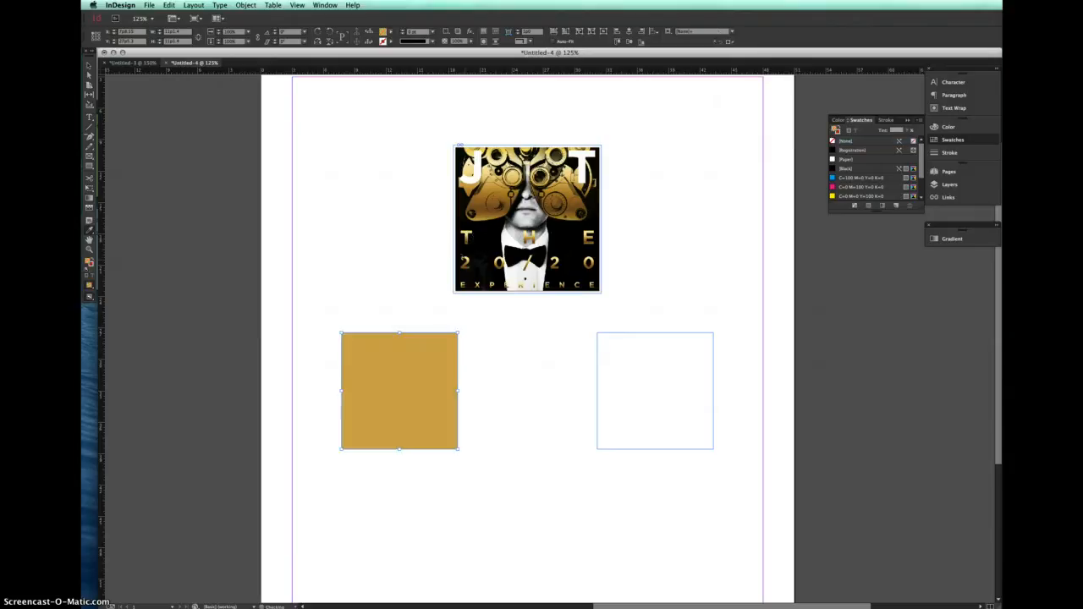
{"action": "key", "text": "super+z"}
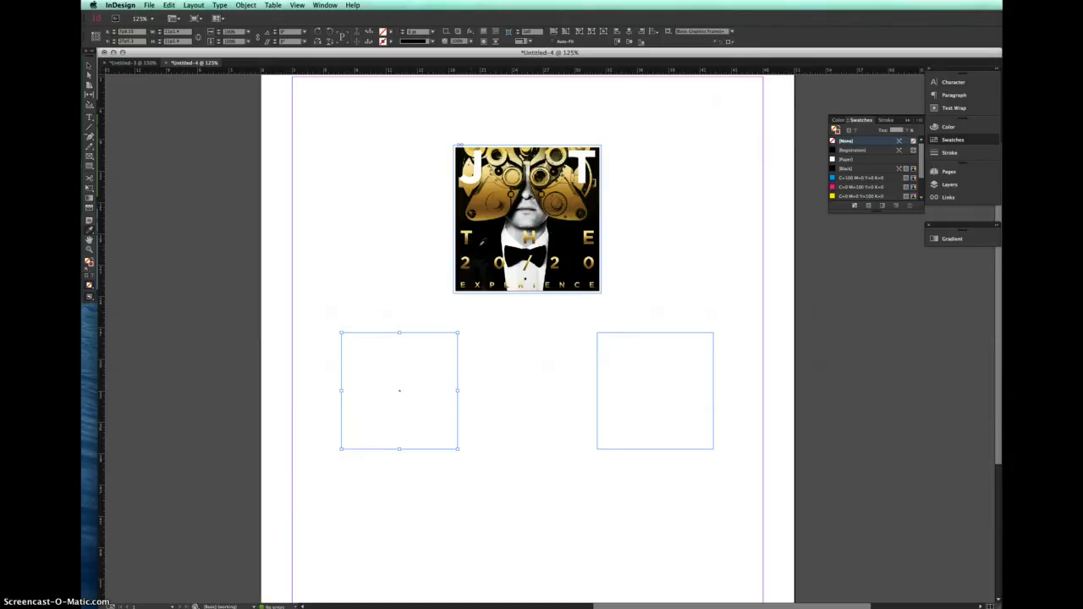
Fill the left square with black sampled from the album cover's background, and deselect it.
{"action": "left_click", "coordinate": [488, 229]}
{"action": "key", "text": "v"}
{"action": "left_click", "coordinate": [523, 348]}
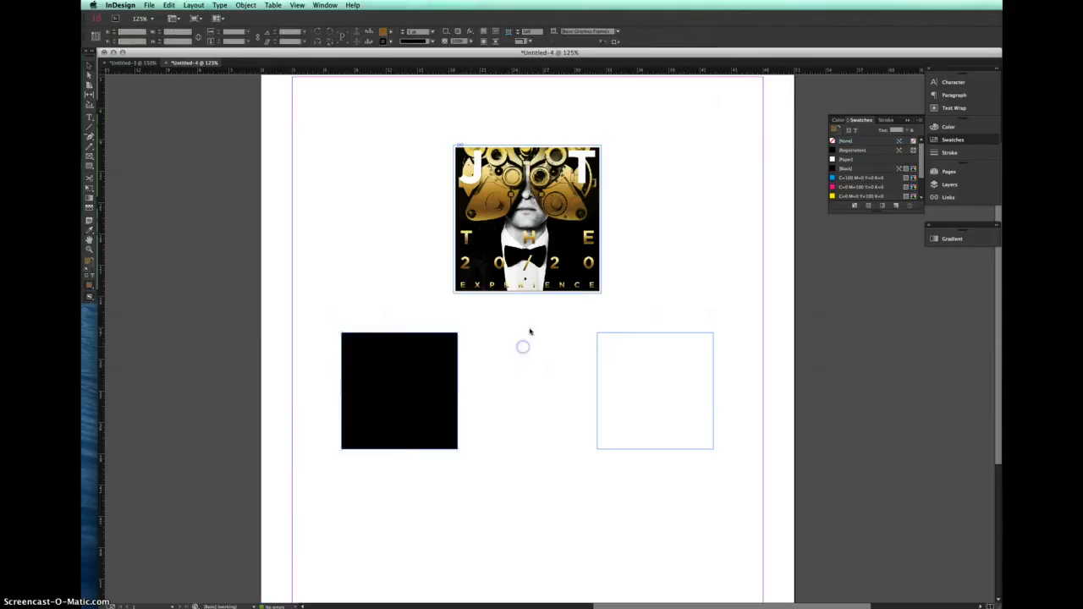
Select the empty right square and display the gradient settings.
{"action": "left_click", "coordinate": [635, 353]}
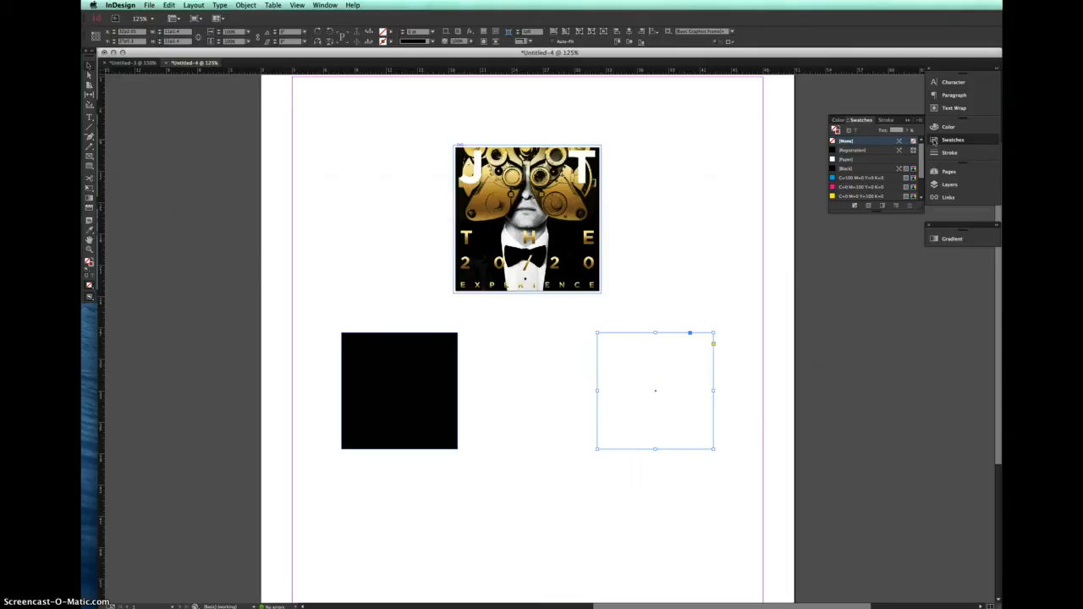
{"action": "left_click", "coordinate": [950, 239]}
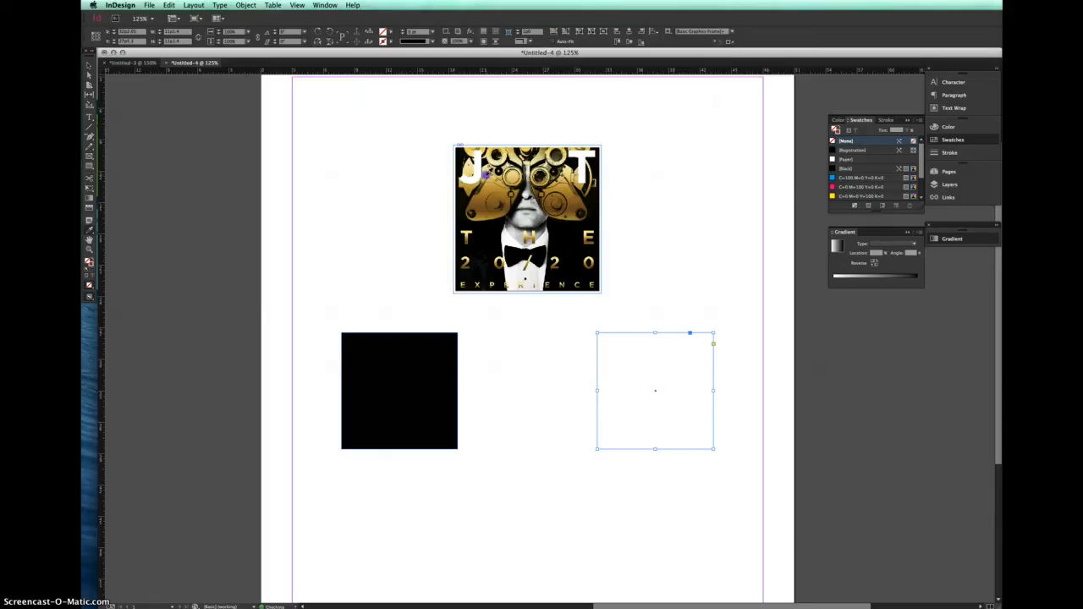
Try filling the right square with light gold sampled from the album cover, and remove that fill again.
{"action": "left_click", "coordinate": [487, 173]}
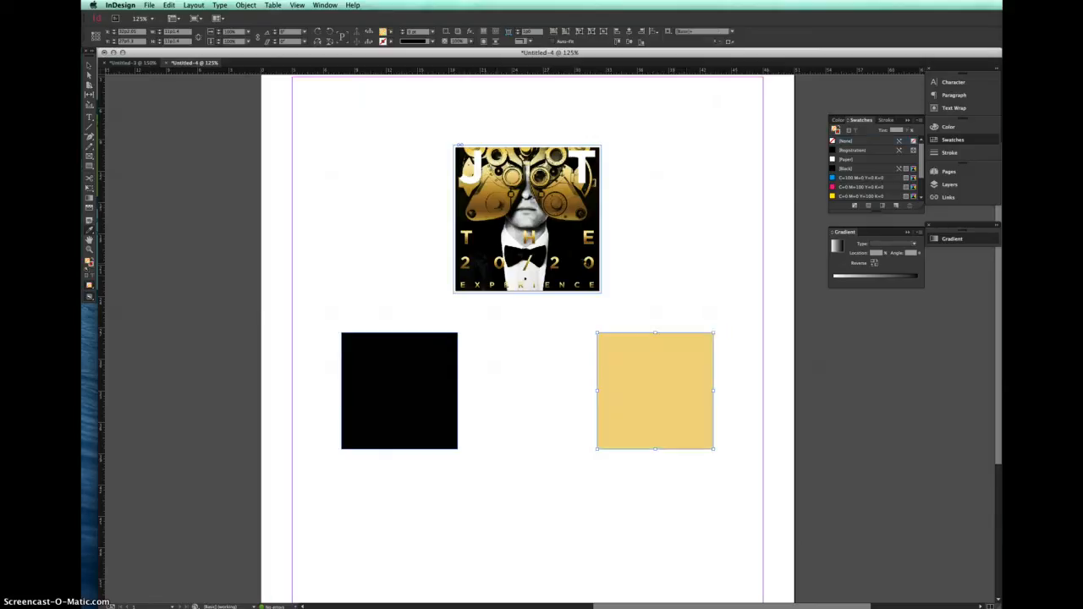
{"action": "key", "text": "slash"}
{"action": "left_click", "coordinate": [661, 343], "text": "super"}
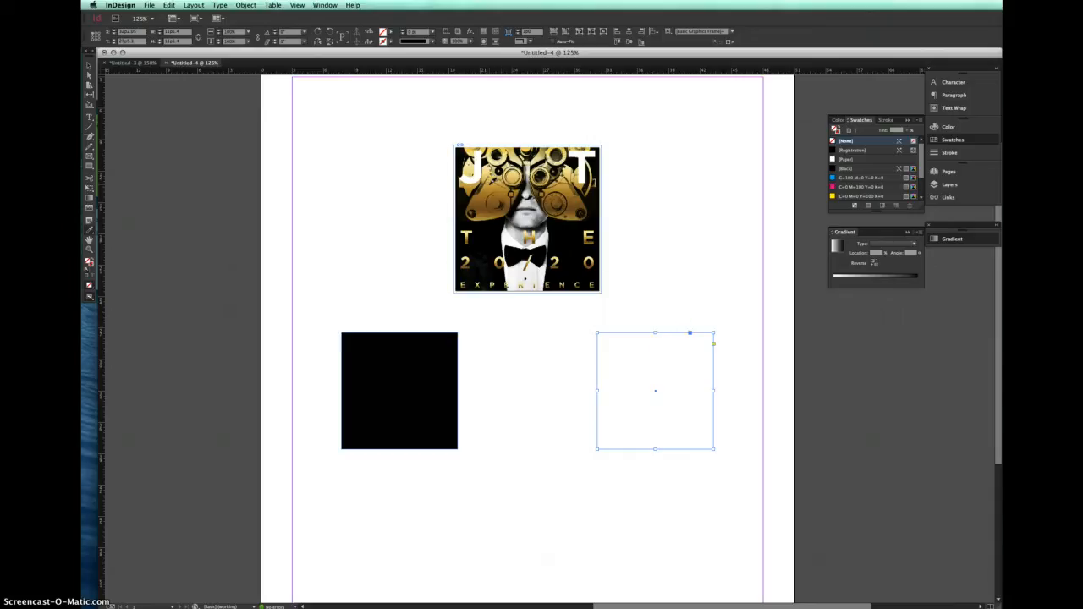
Fill the right square with darker gold sampled from the album cover, and save the gold and the earlier brown as swatches.
{"action": "left_click", "coordinate": [577, 201]}
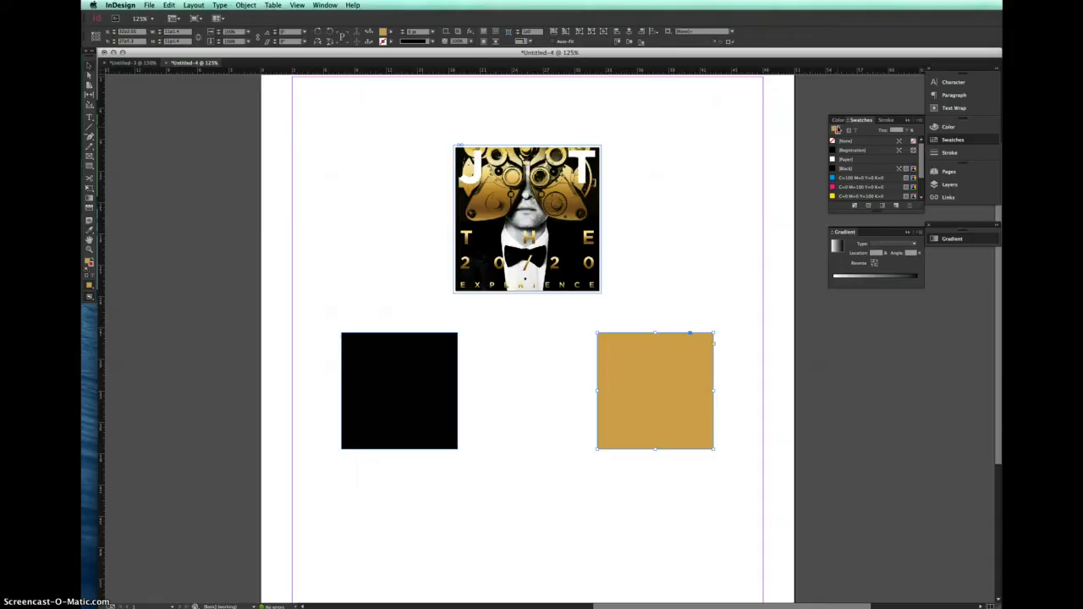
{"action": "left_click_drag", "start_coordinate": [836, 131], "coordinate": [845, 175]}
{"action": "left_click", "coordinate": [681, 236]}
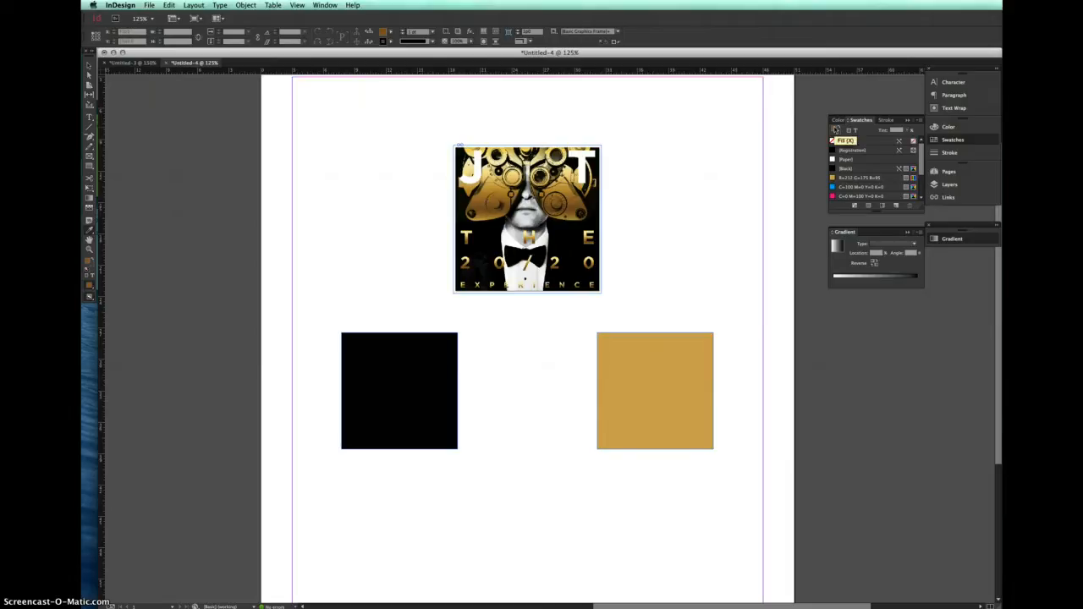
{"action": "left_click_drag", "start_coordinate": [849, 177], "coordinate": [849, 181]}
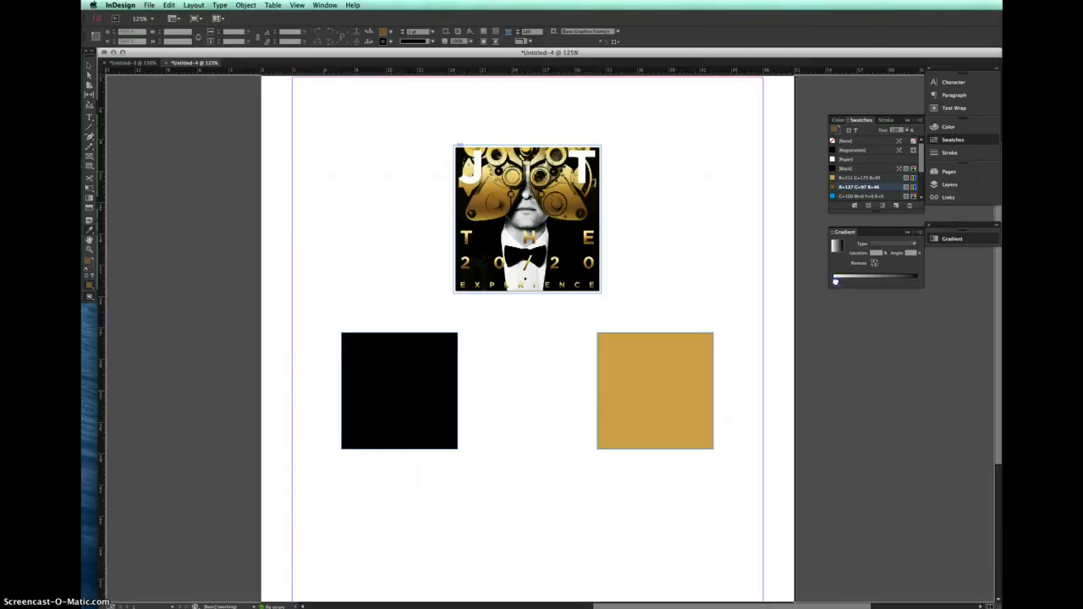
Build a linear gradient from the saved swatches, with gold at both ends and brown at the middle stop.
{"action": "left_click", "coordinate": [835, 281]}
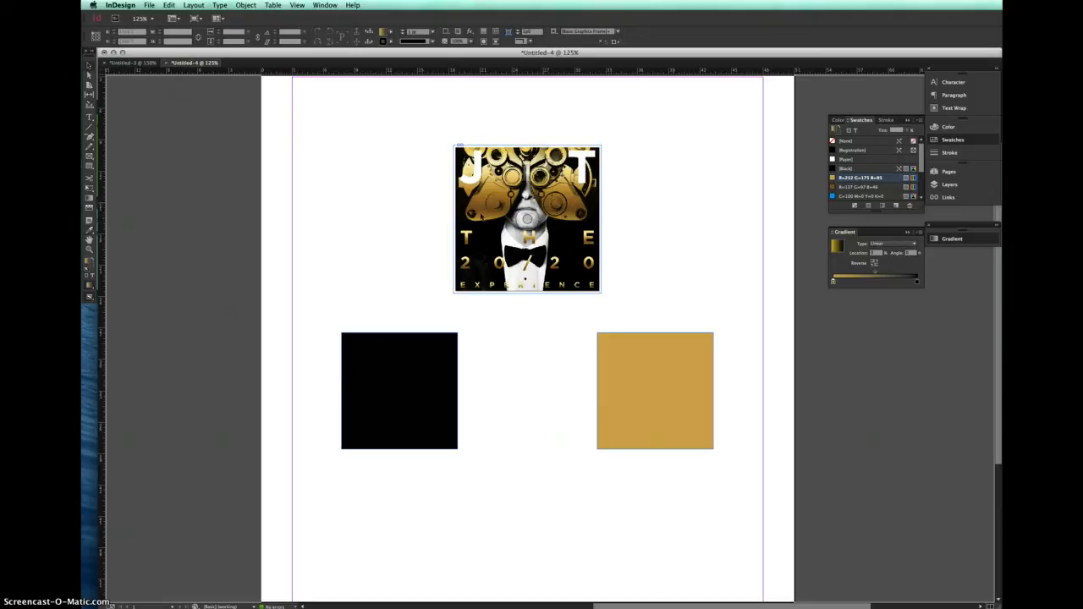
{"action": "scroll", "coordinate": [833, 190], "scroll_direction": "down", "scroll_amount": 3}
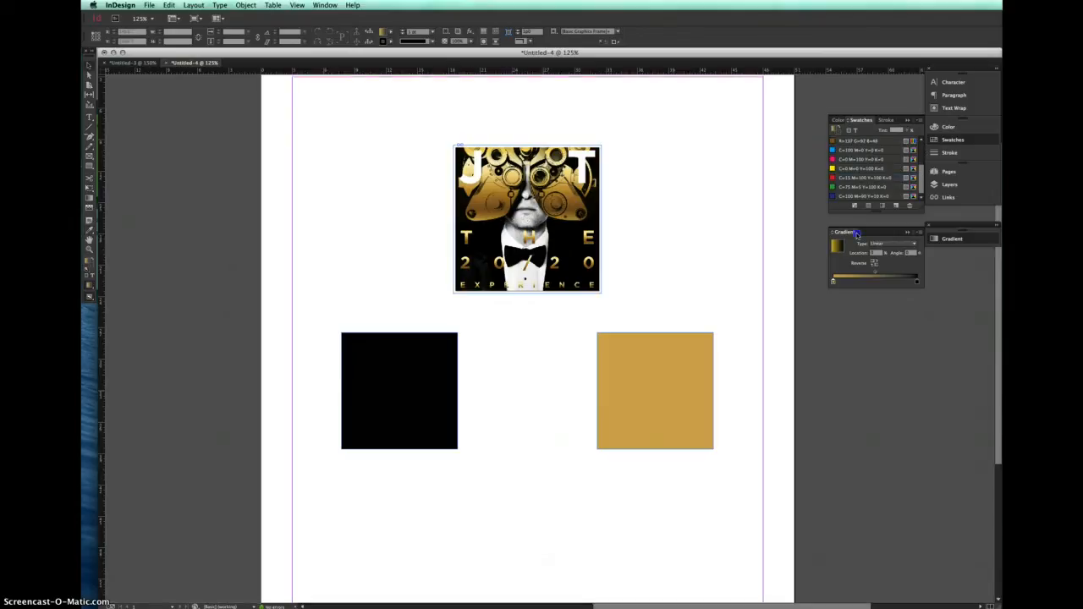
{"action": "left_click_drag", "start_coordinate": [877, 278], "coordinate": [875, 278]}
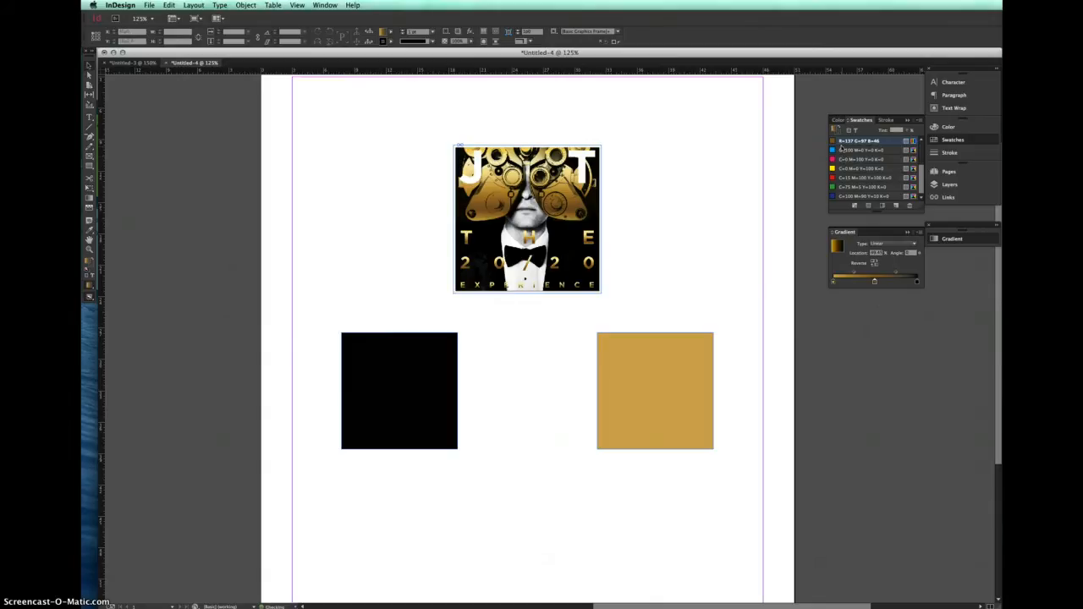
{"action": "scroll", "coordinate": [839, 156], "scroll_direction": "up", "scroll_amount": 2}
{"action": "left_click_drag", "start_coordinate": [837, 158], "coordinate": [918, 283]}
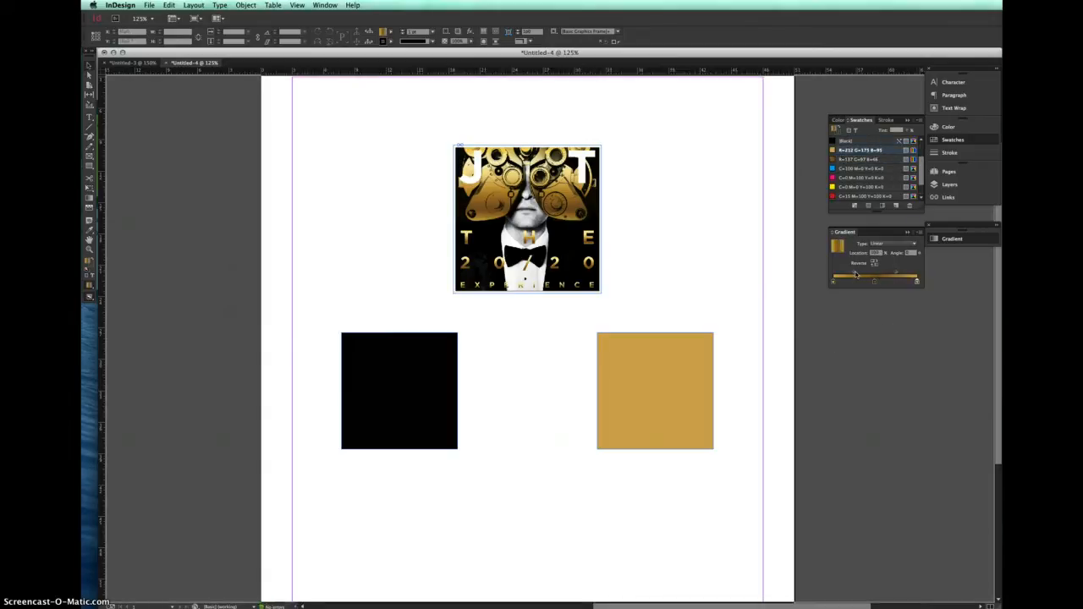
Select the right square and fill it with the gold-brown-gold linear gradient.
{"action": "left_click", "coordinate": [677, 417]}
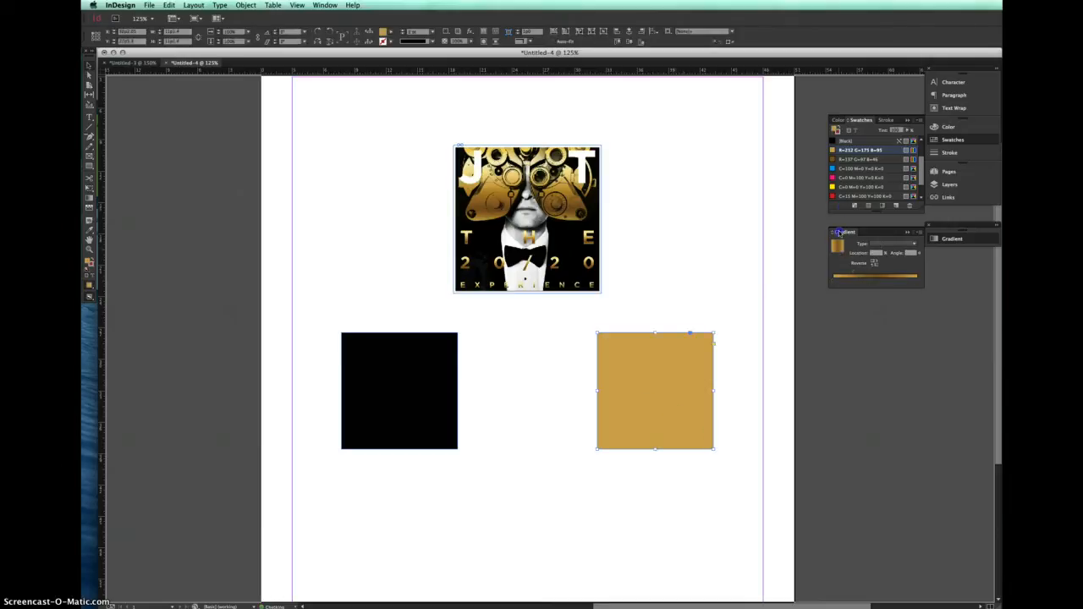
{"action": "scroll", "coordinate": [844, 192], "scroll_direction": "down", "scroll_amount": 2}
{"action": "left_click_drag", "start_coordinate": [845, 192], "coordinate": [845, 194]}
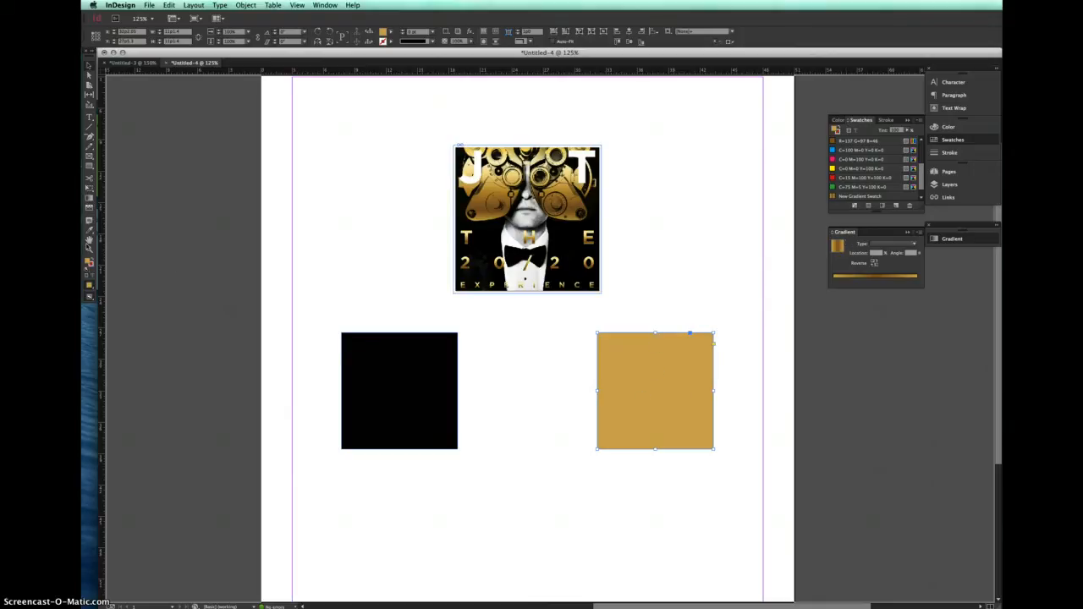
{"action": "left_click", "coordinate": [838, 247]}
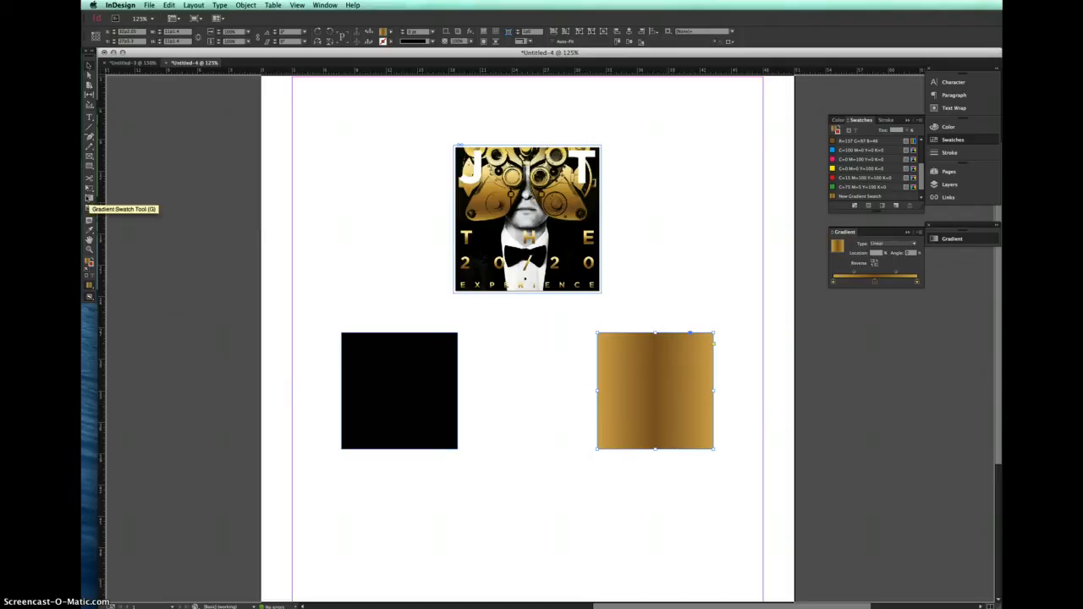
Try running the right square's gradient vertically with the Gradient Swatch tool, and undo that change.
{"action": "left_click", "coordinate": [86, 196]}
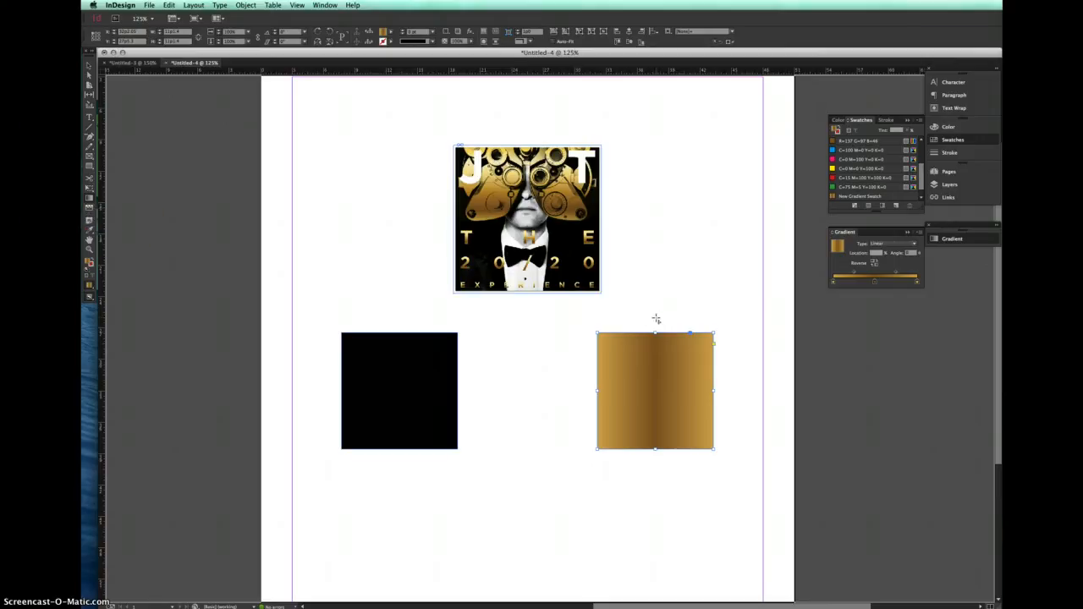
{"action": "left_click_drag", "start_coordinate": [656, 319], "coordinate": [654, 483]}
{"action": "left_click_drag", "start_coordinate": [625, 318], "coordinate": [625, 481]}
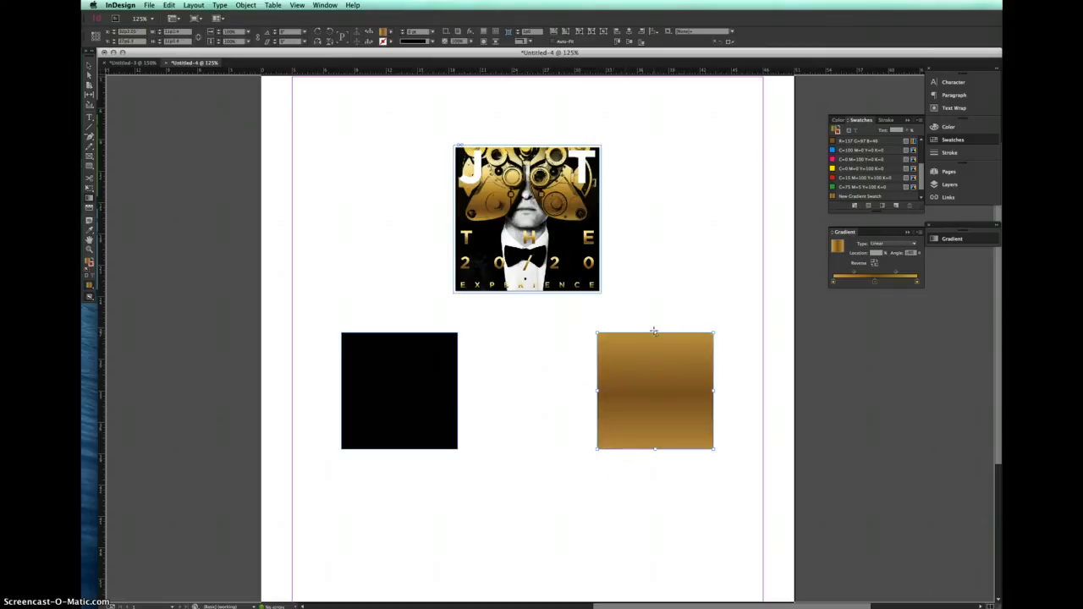
{"action": "left_click", "coordinate": [654, 331]}
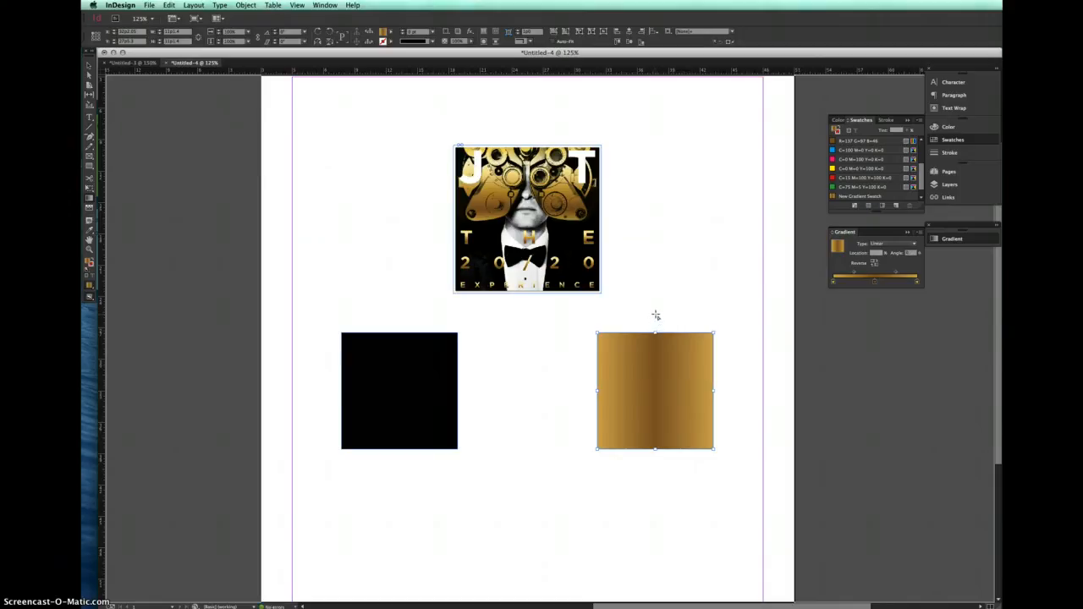
{"action": "left_click_drag", "start_coordinate": [655, 315], "coordinate": [661, 493]}
{"action": "key", "text": "super+z"}
Try diagonal gradient directions across the right square, followed by long vertical strokes extending well beyond its edges.
{"action": "left_click_drag", "start_coordinate": [640, 317], "coordinate": [693, 501]}
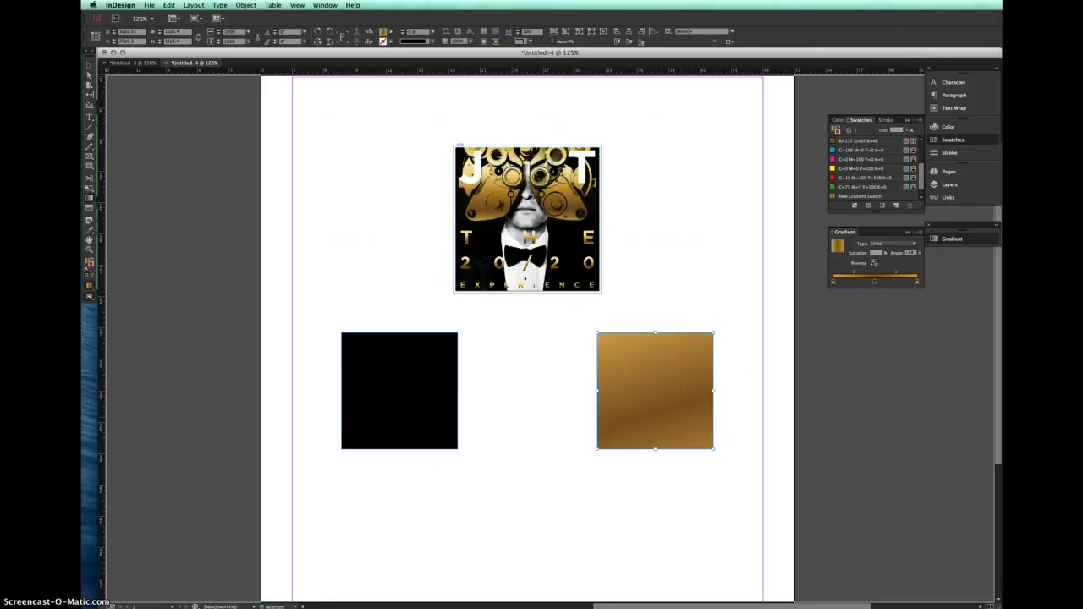
{"action": "left_click_drag", "start_coordinate": [716, 352], "coordinate": [609, 398]}
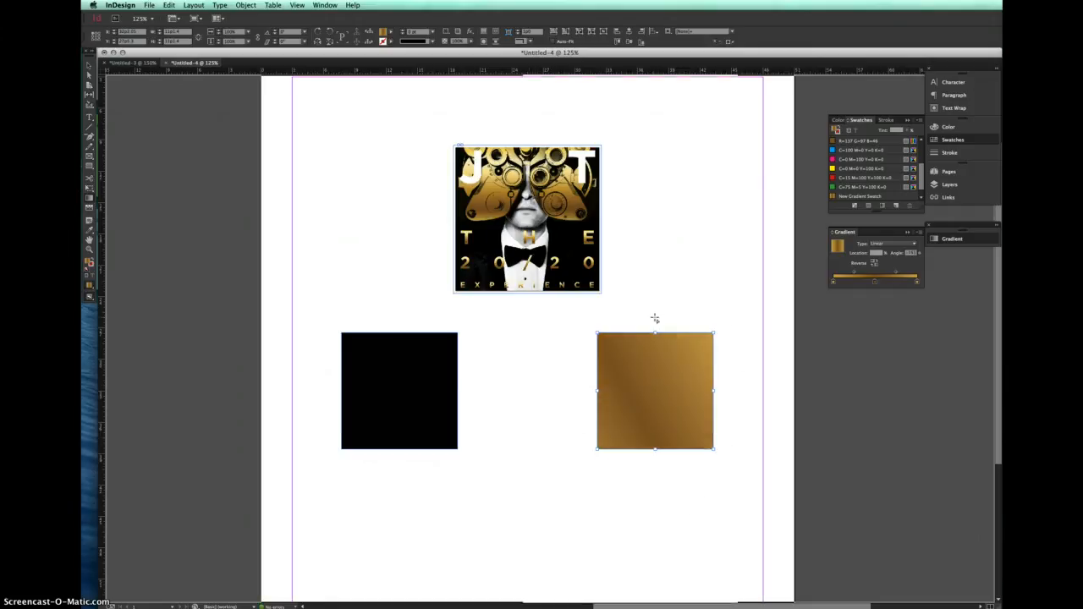
{"action": "left_click", "coordinate": [655, 318]}
{"action": "left_click_drag", "start_coordinate": [655, 318], "coordinate": [655, 522]}
{"action": "left_click_drag", "start_coordinate": [657, 304], "coordinate": [663, 517]}
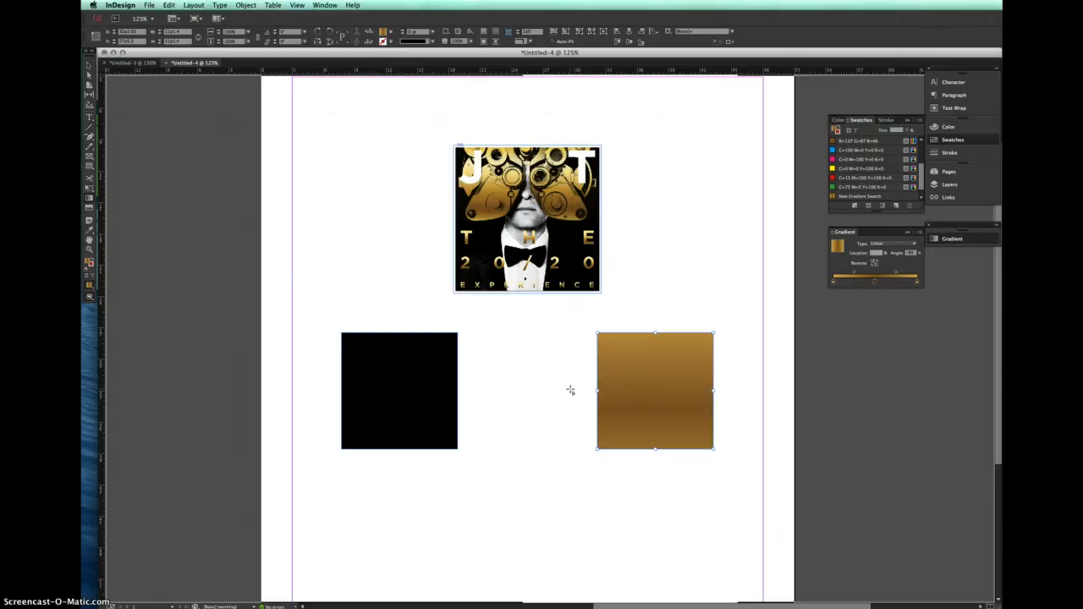
Try horizontal, opposite diagonal and short vertical gradient strokes on the right square to vary the blend's angle and spread.
{"action": "left_click_drag", "start_coordinate": [570, 390], "coordinate": [738, 401]}
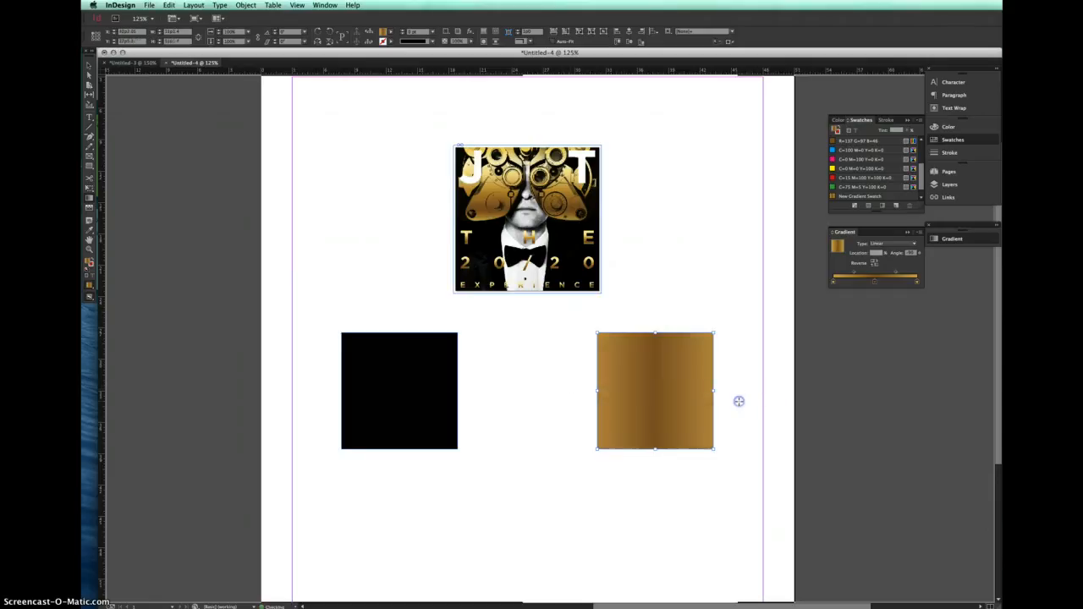
{"action": "left_click_drag", "start_coordinate": [588, 320], "coordinate": [744, 519]}
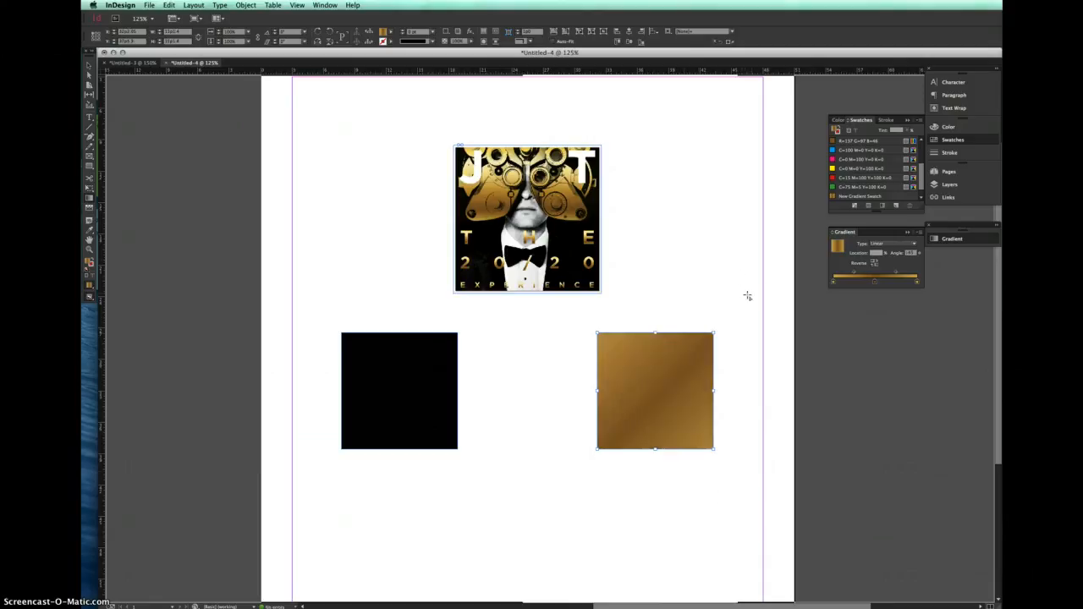
{"action": "left_click_drag", "start_coordinate": [756, 296], "coordinate": [555, 499]}
{"action": "left_click_drag", "start_coordinate": [711, 286], "coordinate": [585, 493]}
{"action": "left_click_drag", "start_coordinate": [592, 375], "coordinate": [809, 413]}
{"action": "left_click_drag", "start_coordinate": [662, 312], "coordinate": [661, 360]}
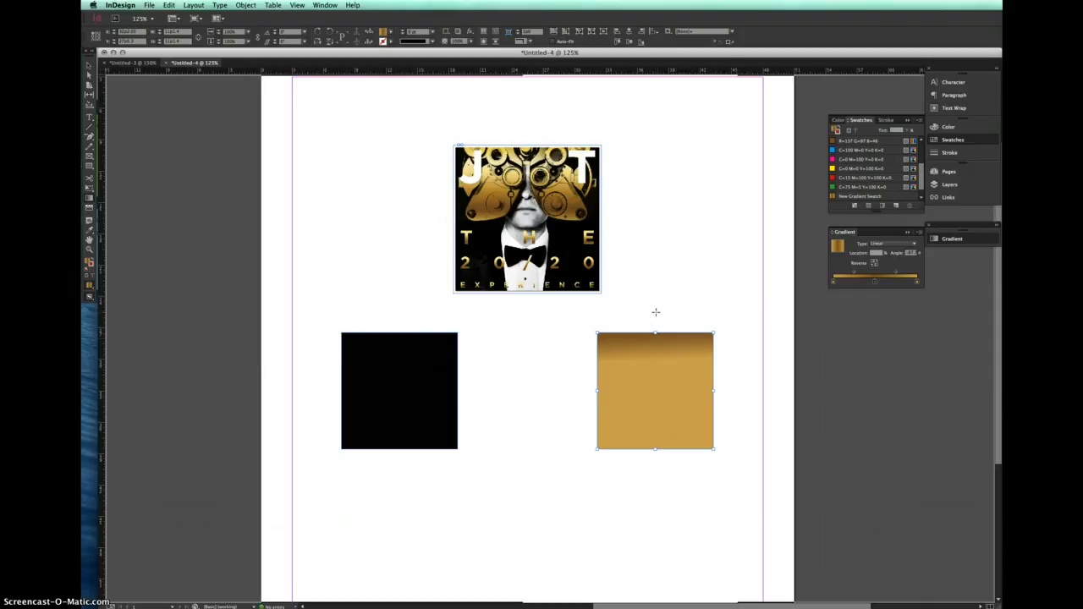
Run the right square's gradient vertically from its top edge to just below its bottom edge, and deselect the square.
{"action": "left_click_drag", "start_coordinate": [654, 314], "coordinate": [658, 466]}
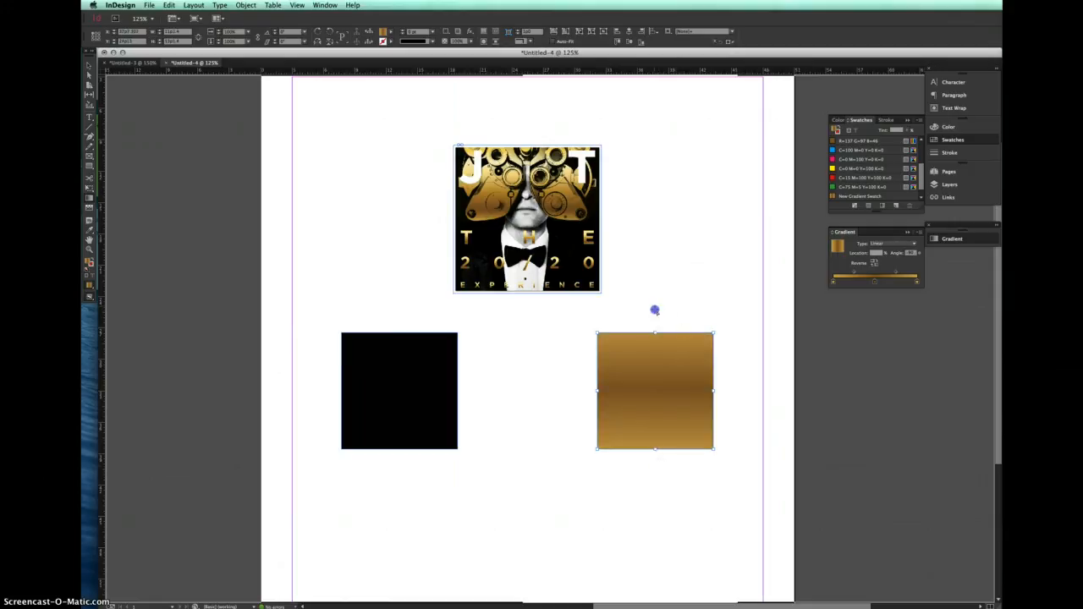
{"action": "left_click_drag", "start_coordinate": [655, 308], "coordinate": [660, 500]}
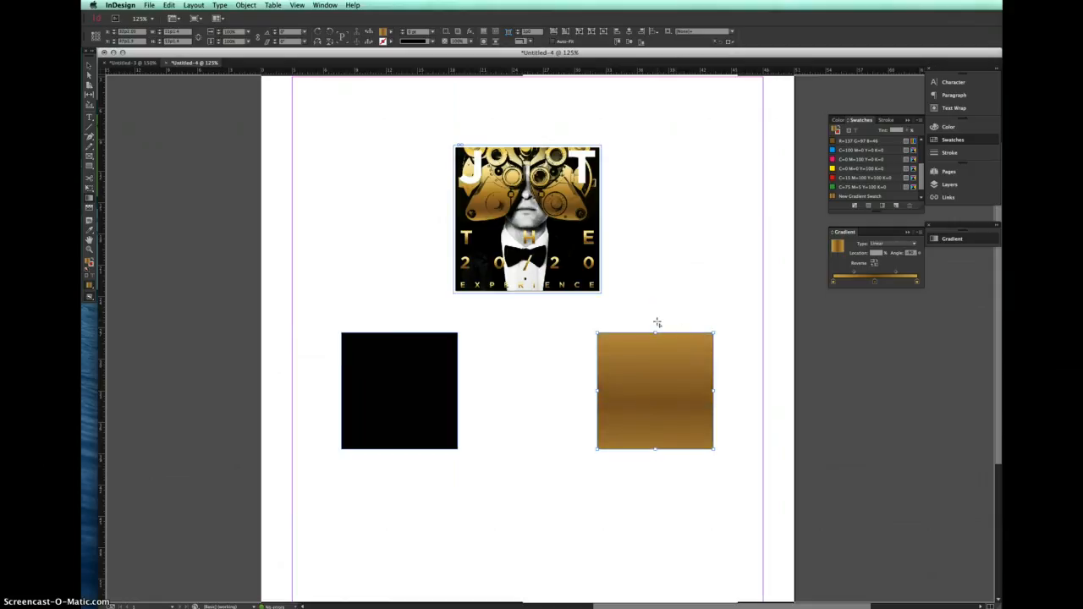
{"action": "left_click_drag", "start_coordinate": [656, 332], "coordinate": [657, 457]}
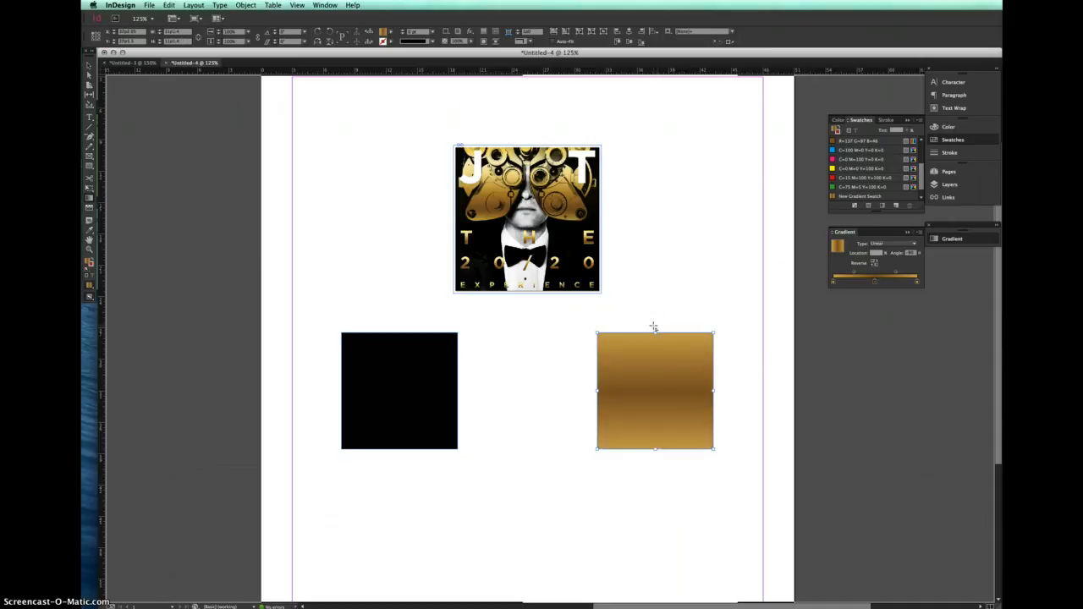
{"action": "key", "text": "v"}
{"action": "left_click", "coordinate": [639, 319]}
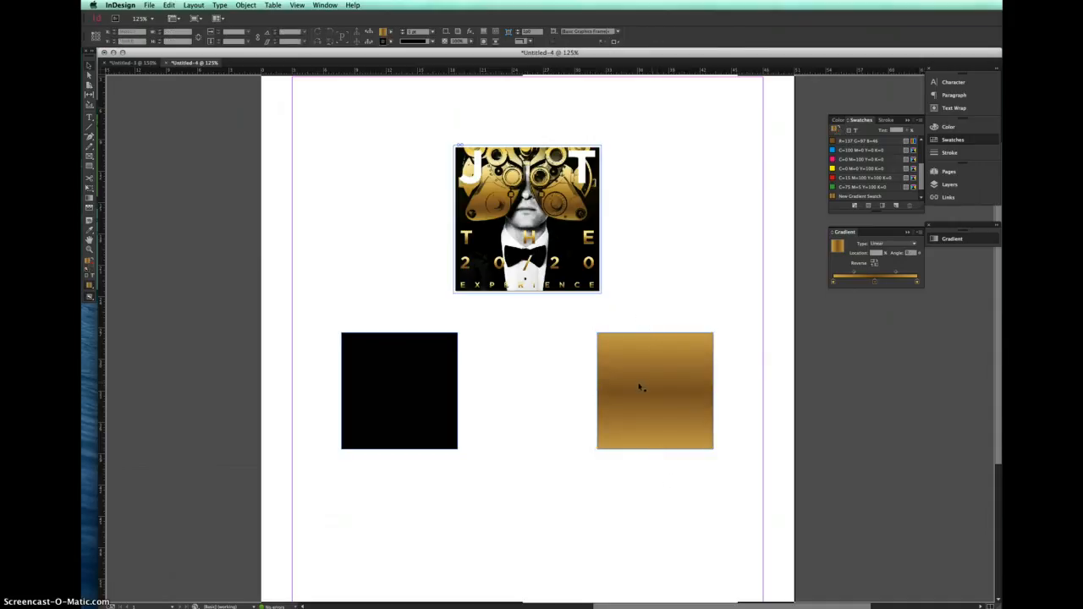
{"action": "left_click_drag", "start_coordinate": [297, 317], "coordinate": [742, 510]}
{"action": "left_click", "coordinate": [631, 524]}
{"action": "left_click_drag", "start_coordinate": [365, 309], "coordinate": [679, 465]}
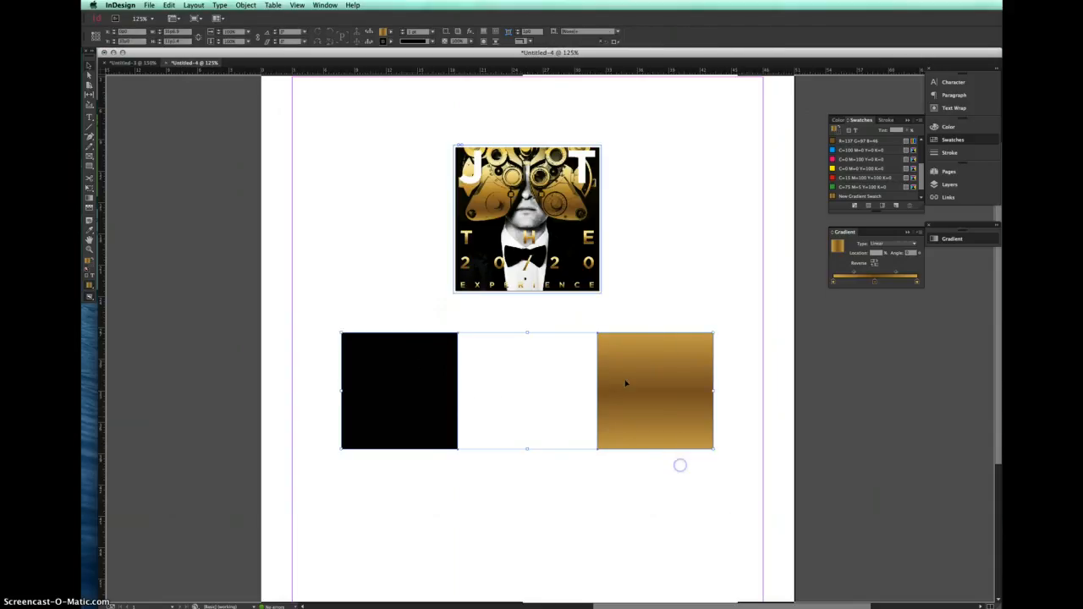
{"action": "left_click", "coordinate": [541, 467]}
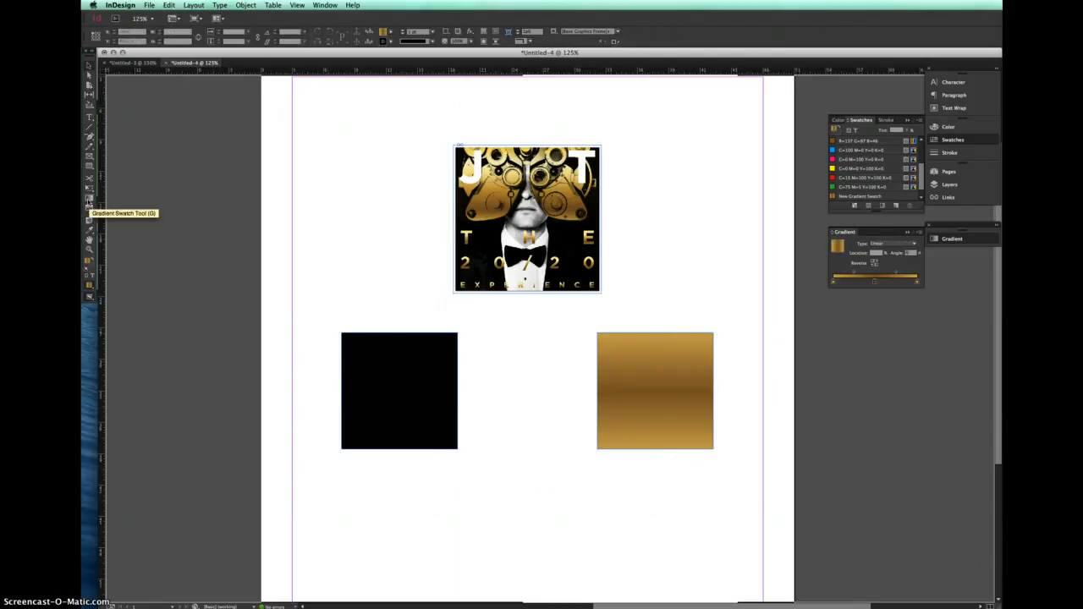
Select the black and gold squares together and move them straight up, closer to the album cover.
{"action": "left_click_drag", "start_coordinate": [355, 303], "coordinate": [642, 419]}
{"action": "left_click", "coordinate": [623, 471]}
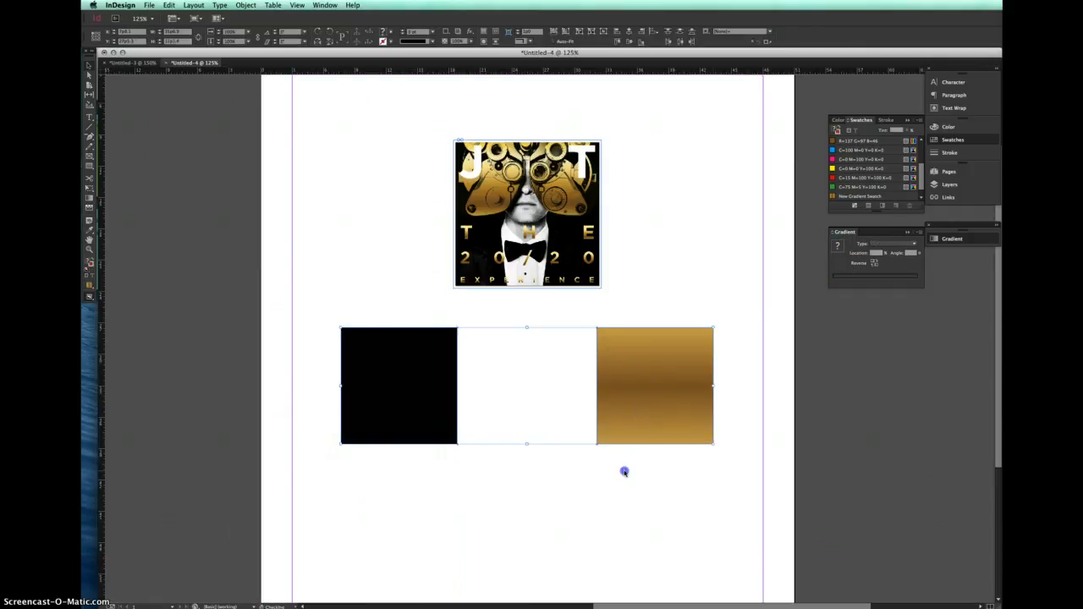
{"action": "left_click_drag", "start_coordinate": [404, 316], "coordinate": [764, 466]}
{"action": "left_click_drag", "start_coordinate": [656, 411], "coordinate": [656, 389]}
{"action": "left_click", "coordinate": [604, 526]}
{"action": "left_click_drag", "start_coordinate": [318, 307], "coordinate": [734, 423]}
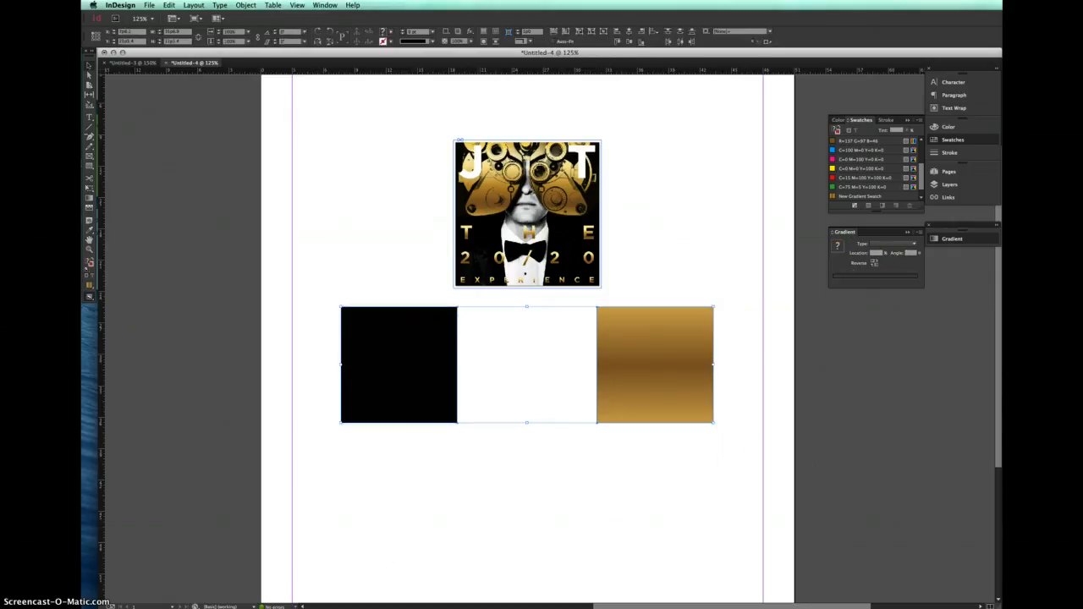